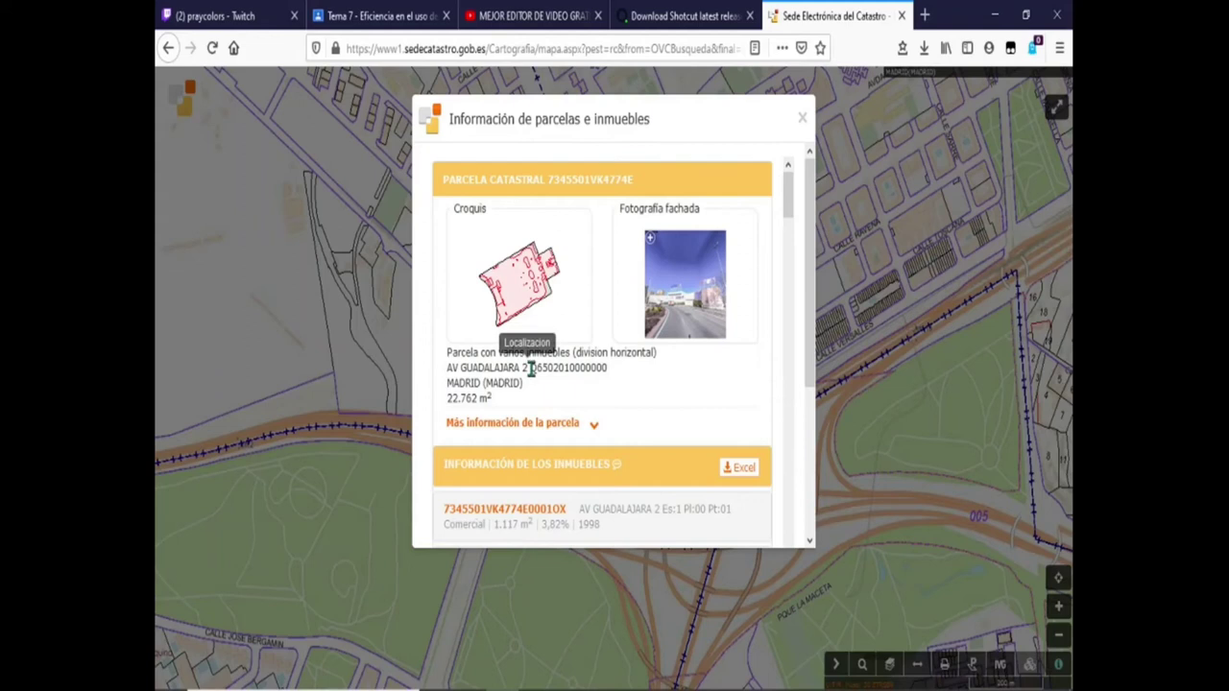
Review the parcel's address line and surface area in the cadastral record, and expand the additional parcel information.
{"action": "left_click_drag", "start_coordinate": [529, 369], "coordinate": [608, 376]}
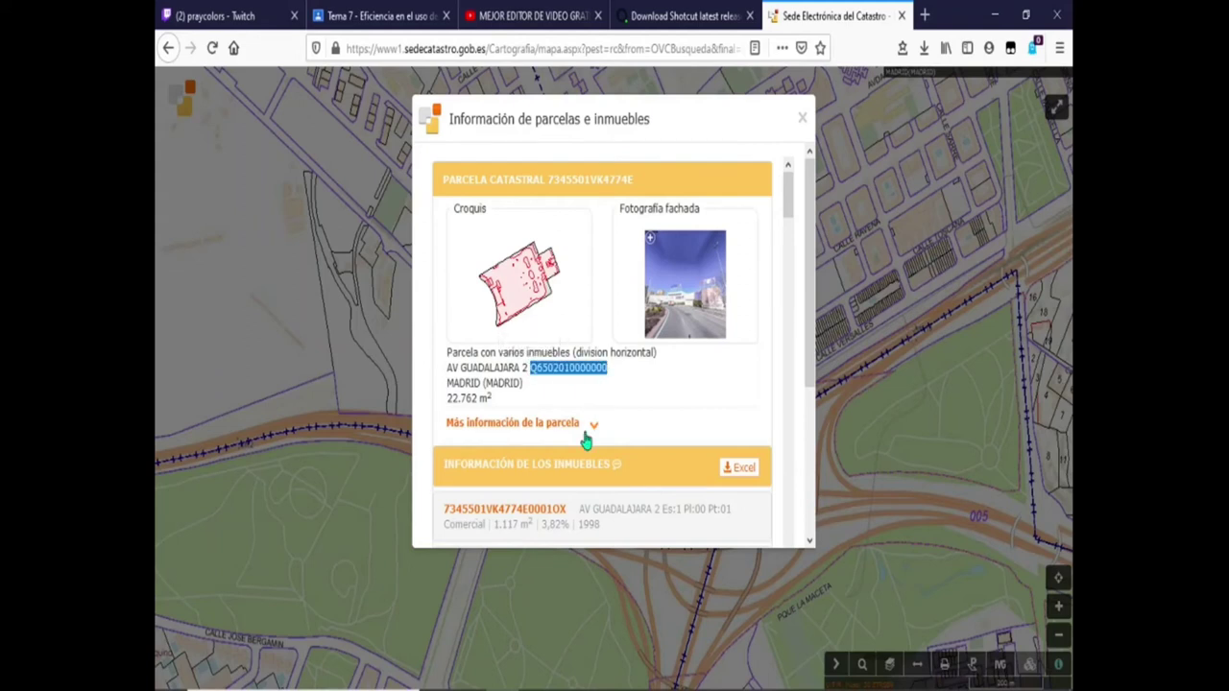
{"action": "scroll", "coordinate": [584, 433], "scroll_direction": "down", "scroll_amount": 2}
{"action": "left_click", "coordinate": [579, 327]}
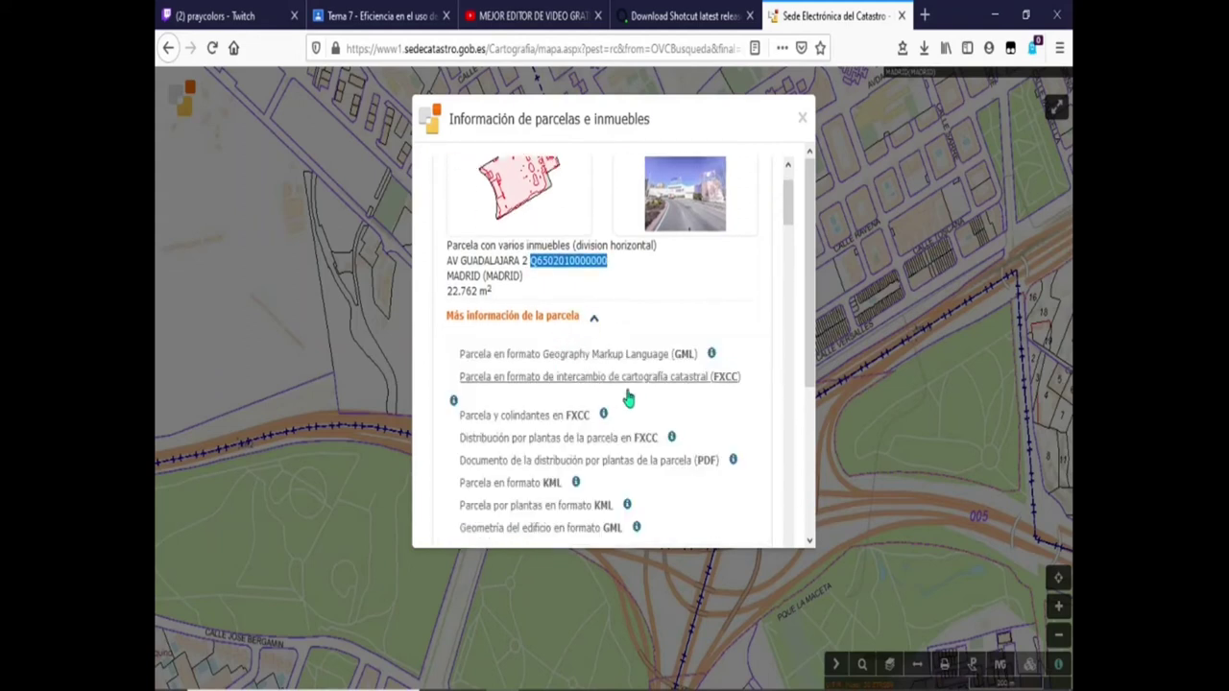
{"action": "left_click_drag", "start_coordinate": [494, 292], "coordinate": [459, 294]}
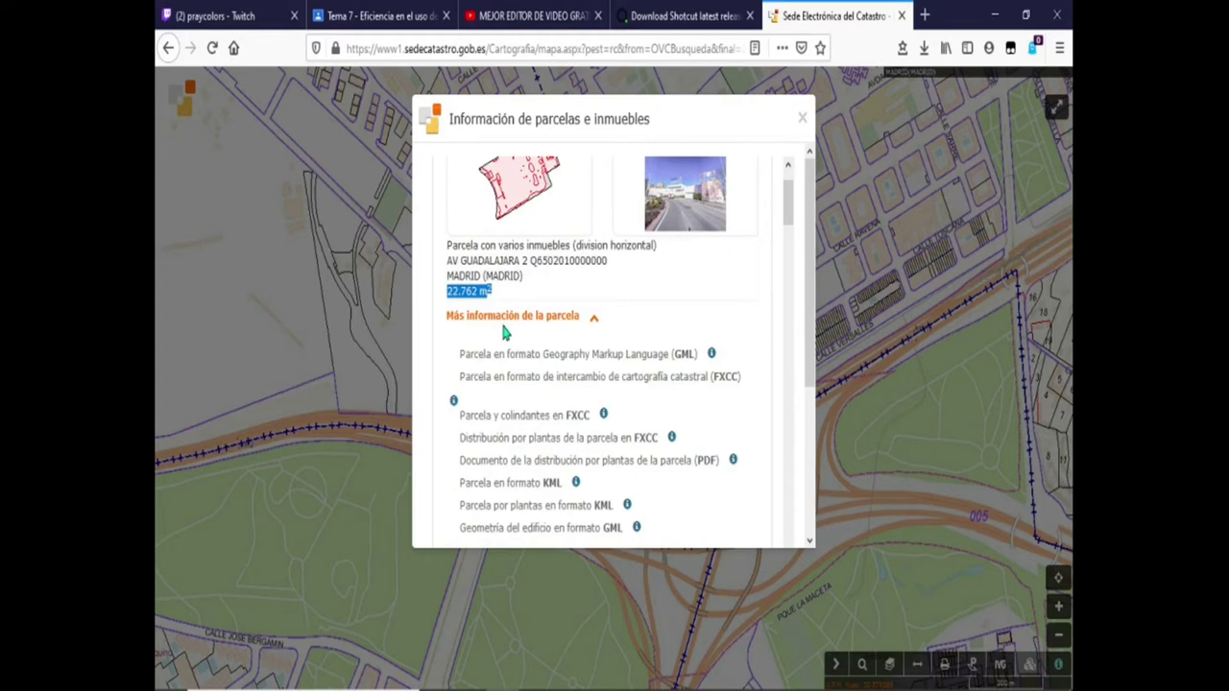
{"action": "scroll", "coordinate": [536, 288], "scroll_direction": "up", "scroll_amount": 3}
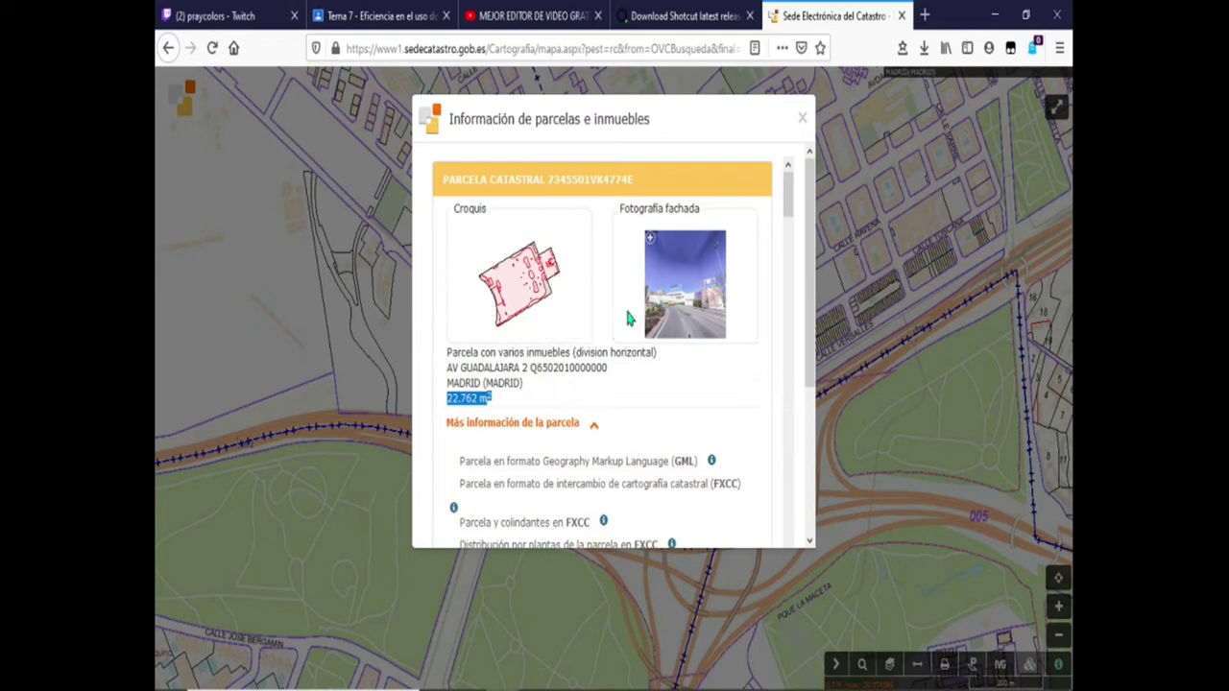
Switch to CE3X and, in the general data, confirm the project approval period Entre 1981 y 2007 and the regulation NBE-CT-79.
{"action": "key", "text": "alt+Tab"}
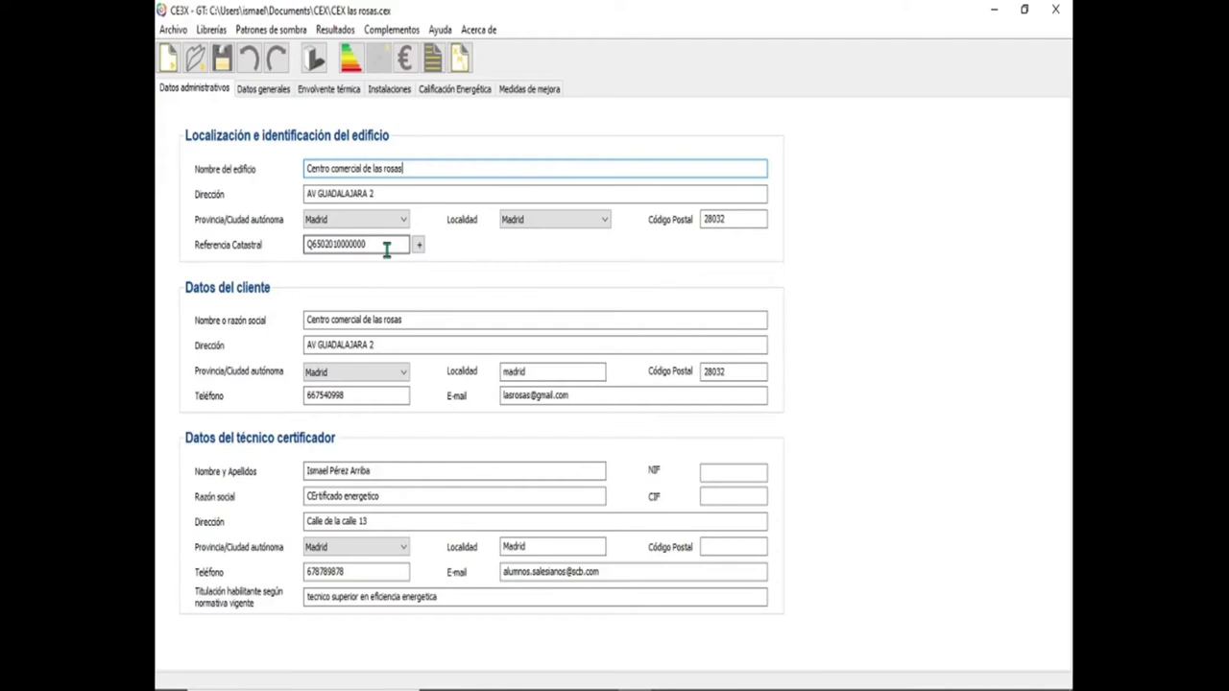
{"action": "left_click", "coordinate": [278, 91]}
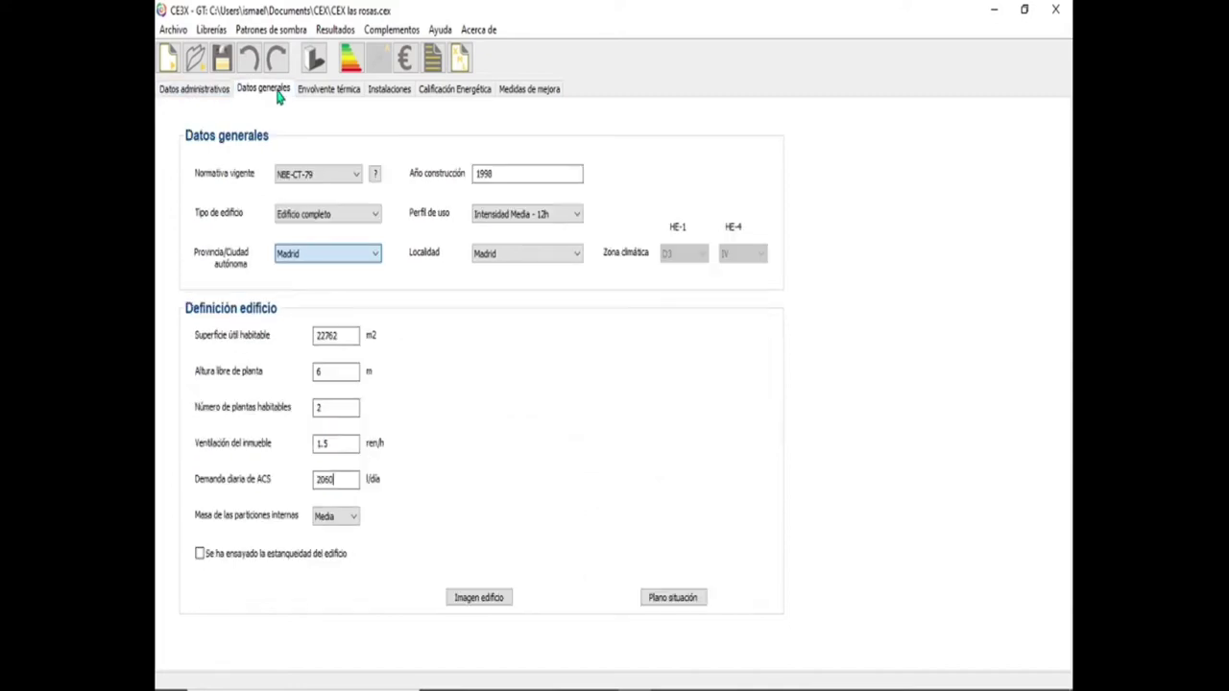
{"action": "left_click", "coordinate": [374, 175]}
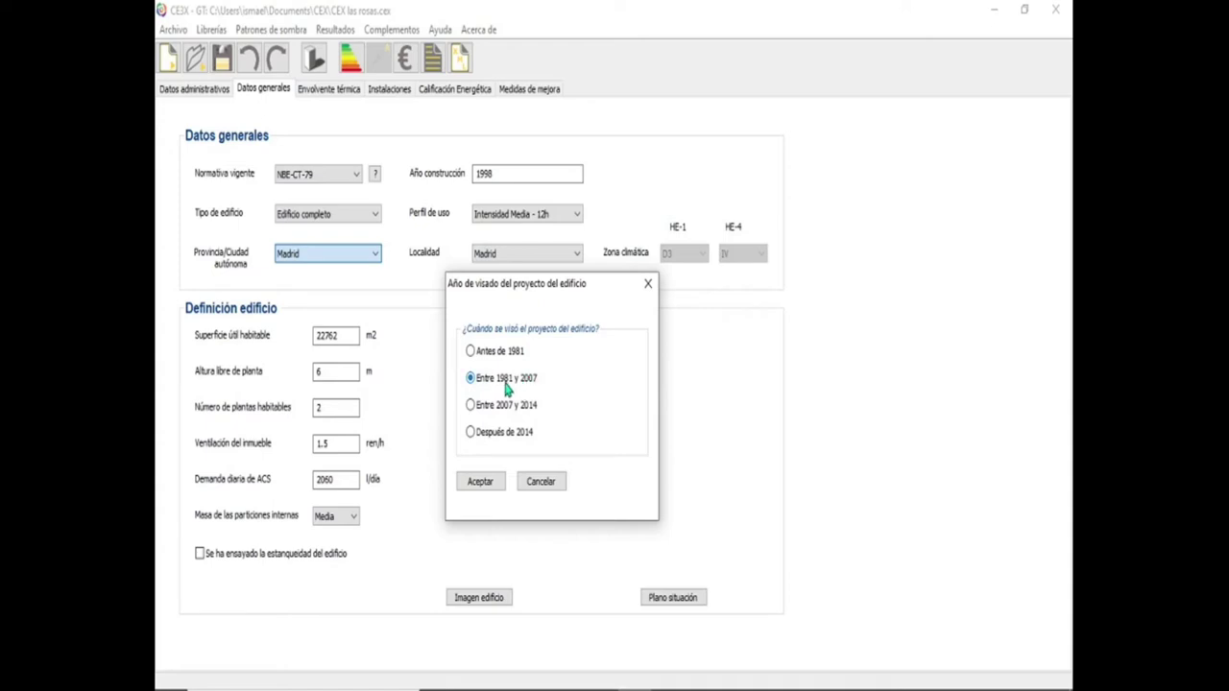
{"action": "left_click", "coordinate": [487, 480]}
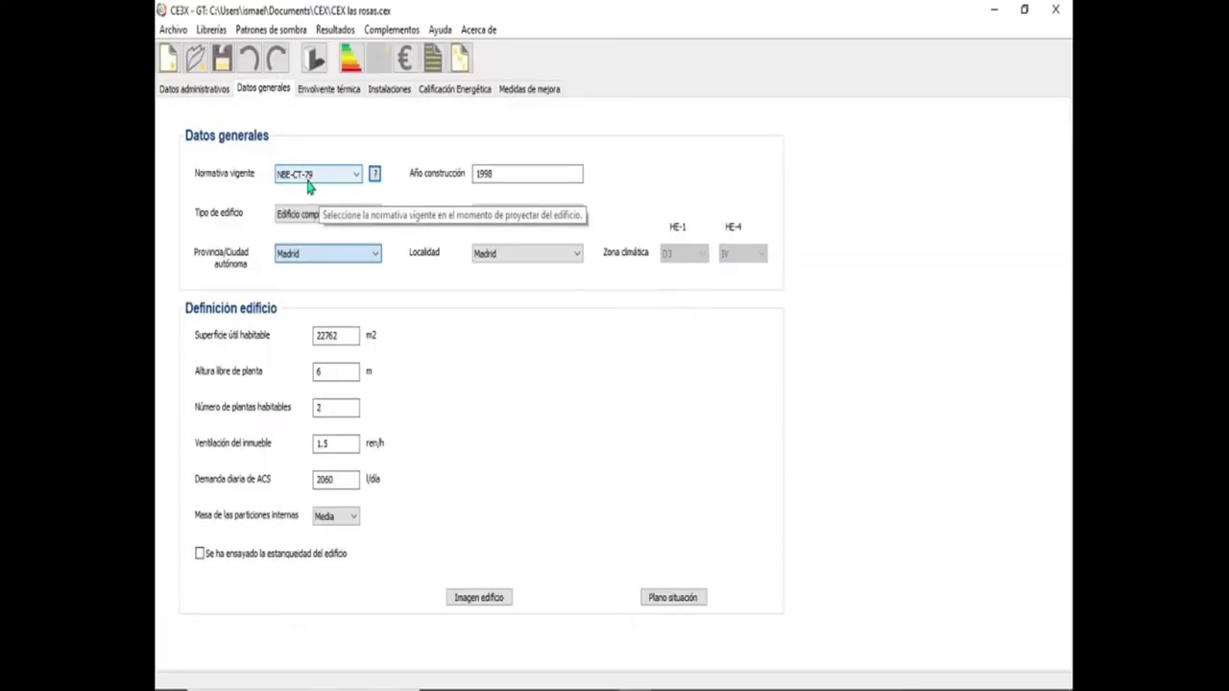
{"action": "left_click", "coordinate": [318, 178]}
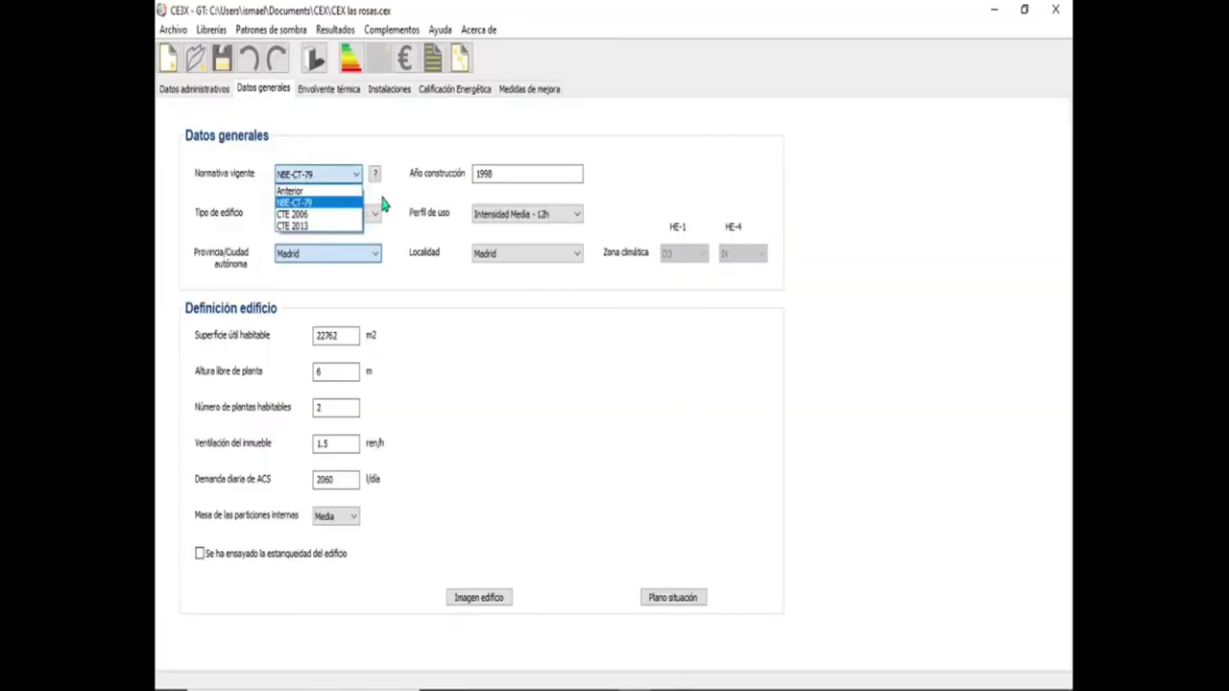
{"action": "left_click", "coordinate": [313, 203]}
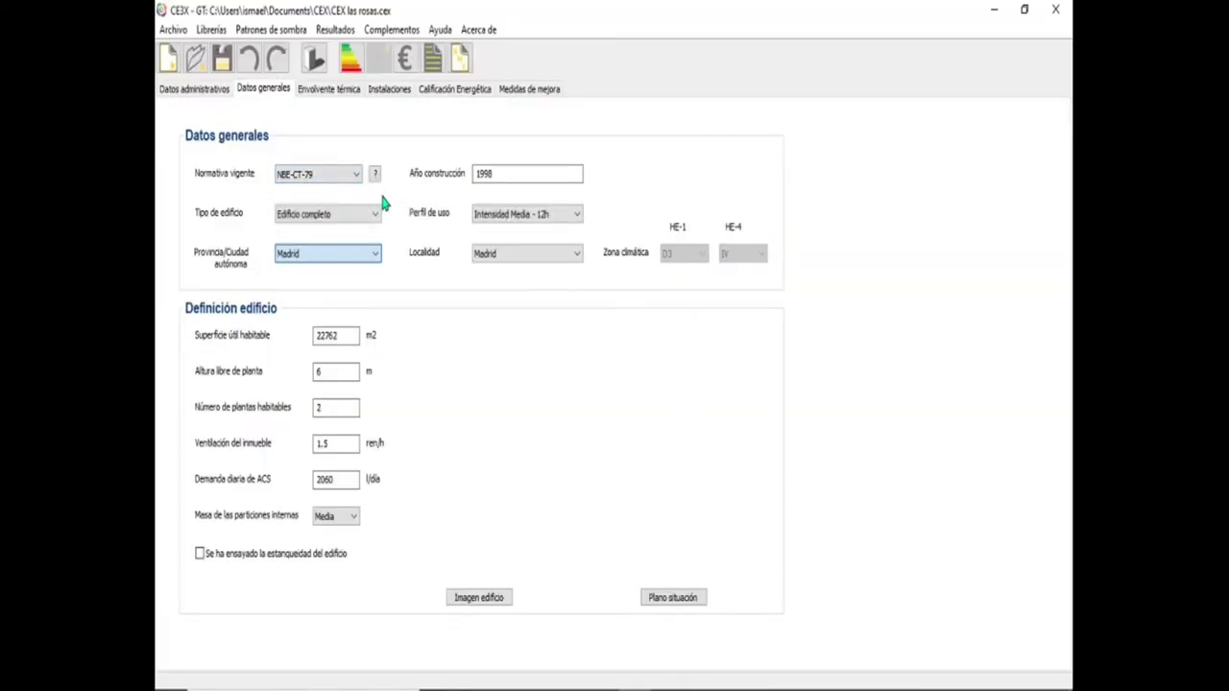
Check the construction year, the building type and the usable floor area in the general data.
{"action": "double_click", "coordinate": [486, 174]}
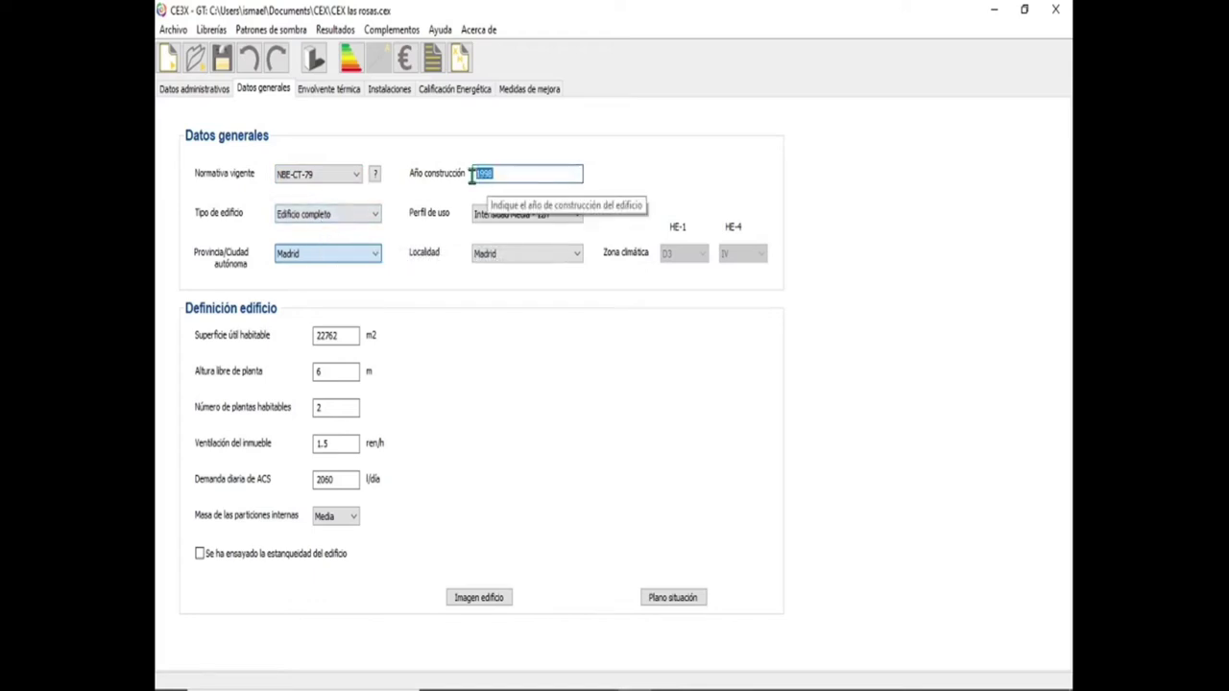
{"action": "left_click", "coordinate": [332, 223]}
{"action": "left_click", "coordinate": [341, 231]}
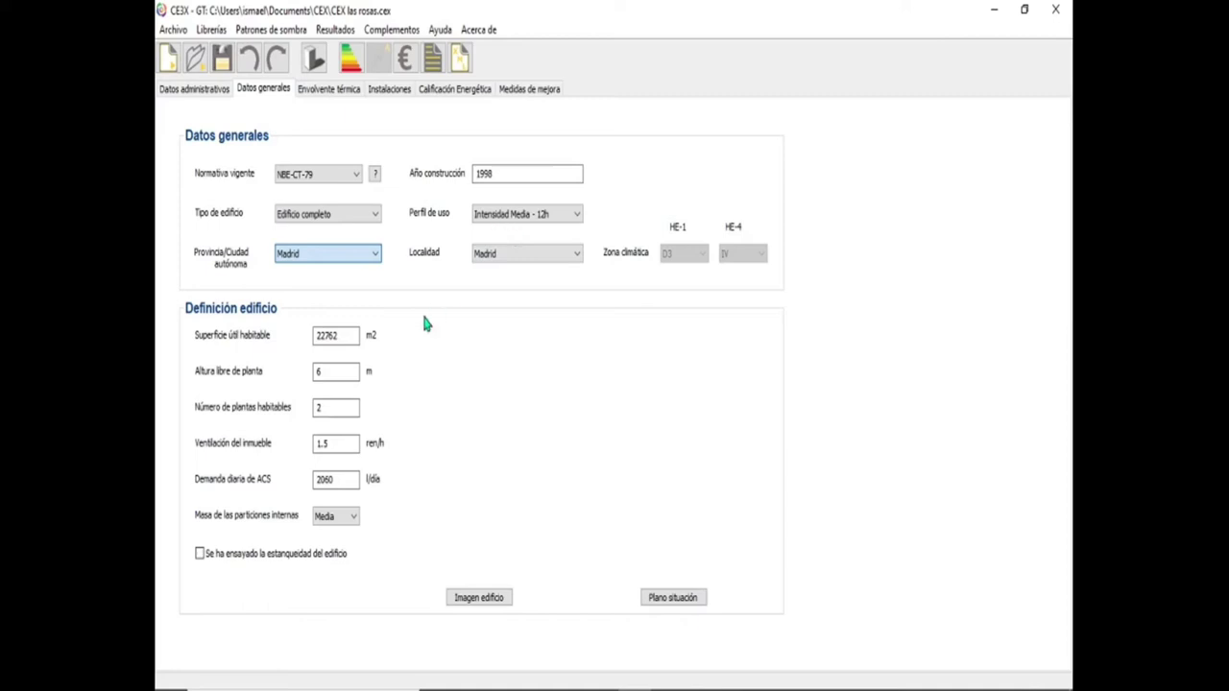
{"action": "left_click_drag", "start_coordinate": [343, 335], "coordinate": [320, 335]}
{"action": "left_click", "coordinate": [349, 335]}
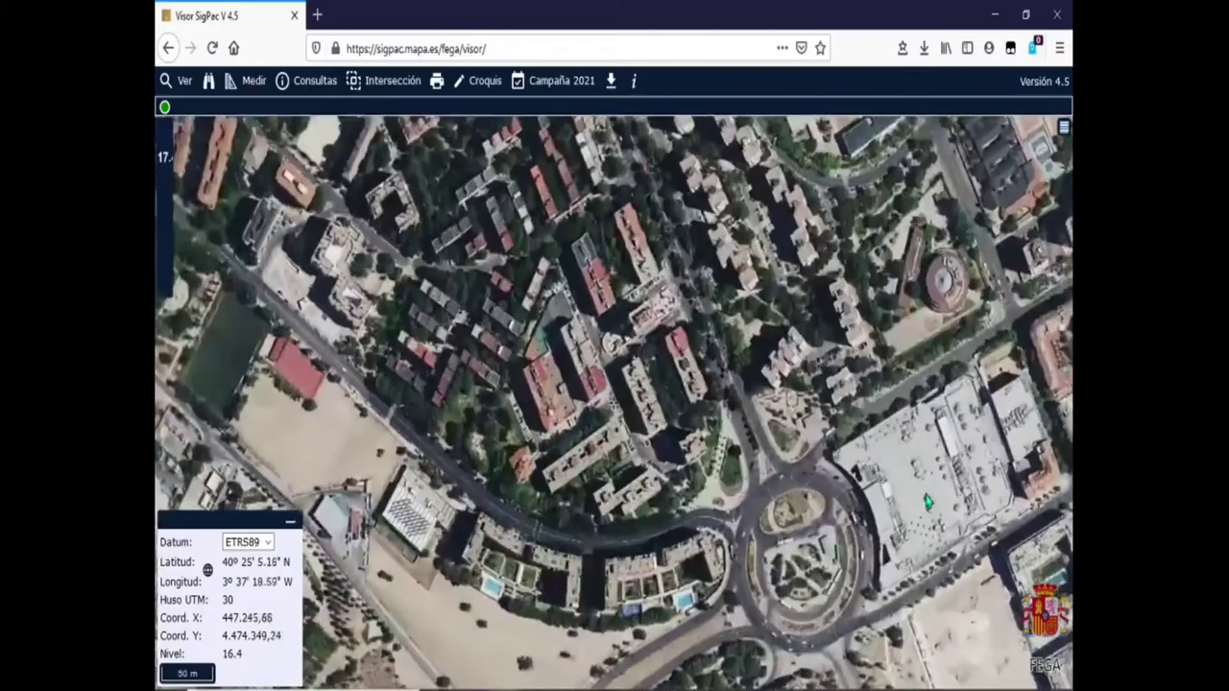
Switch to the SigPac viewer, start a surface measurement and trace the shopping centre's northern roof edge and northeast corner.
{"action": "scroll", "coordinate": [790, 492], "scroll_direction": "up", "scroll_amount": 5}
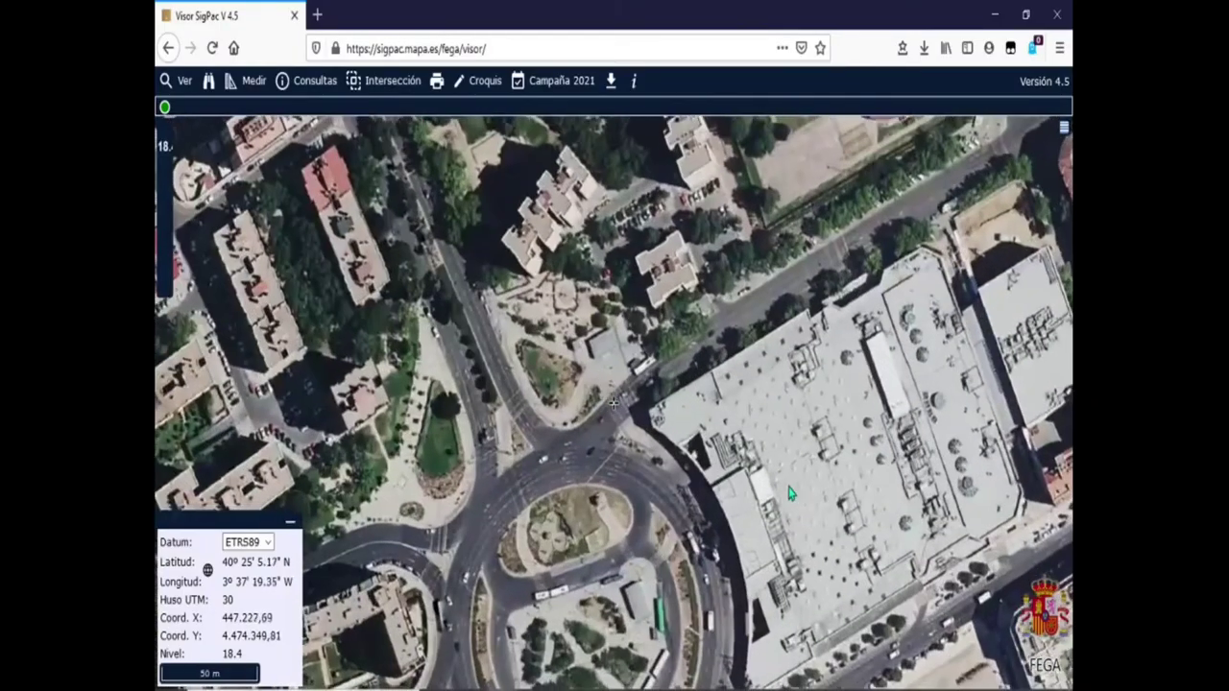
{"action": "left_click_drag", "start_coordinate": [790, 493], "coordinate": [699, 445]}
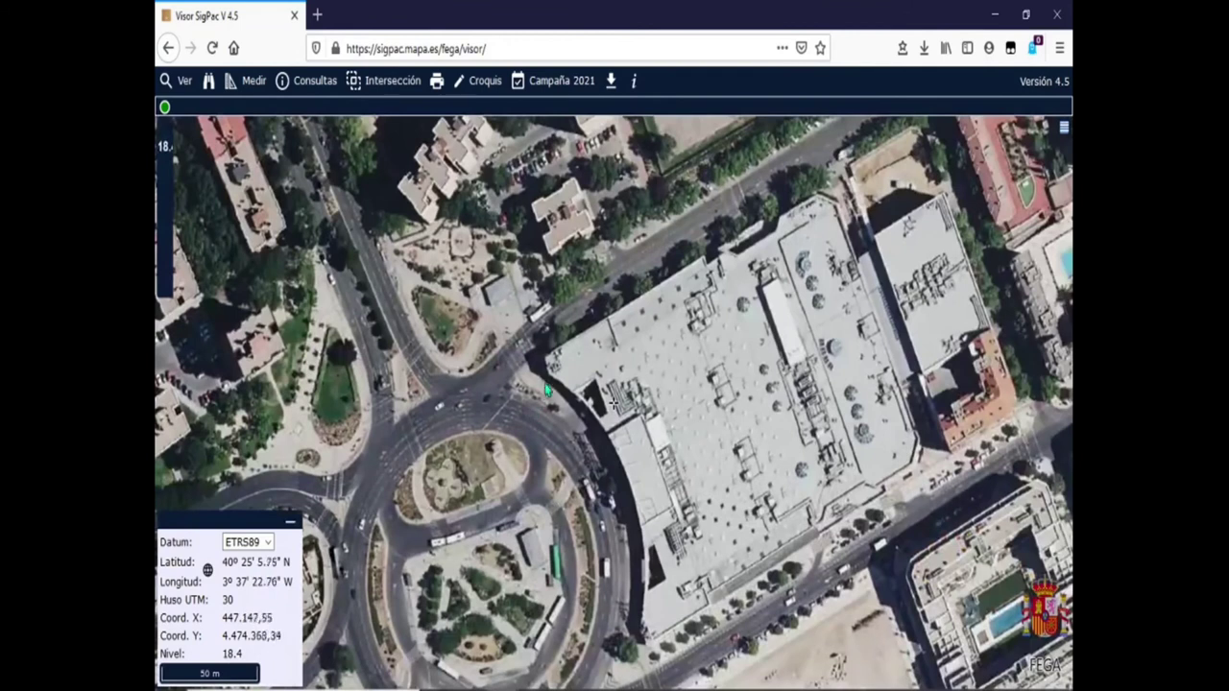
{"action": "left_click", "coordinate": [252, 83]}
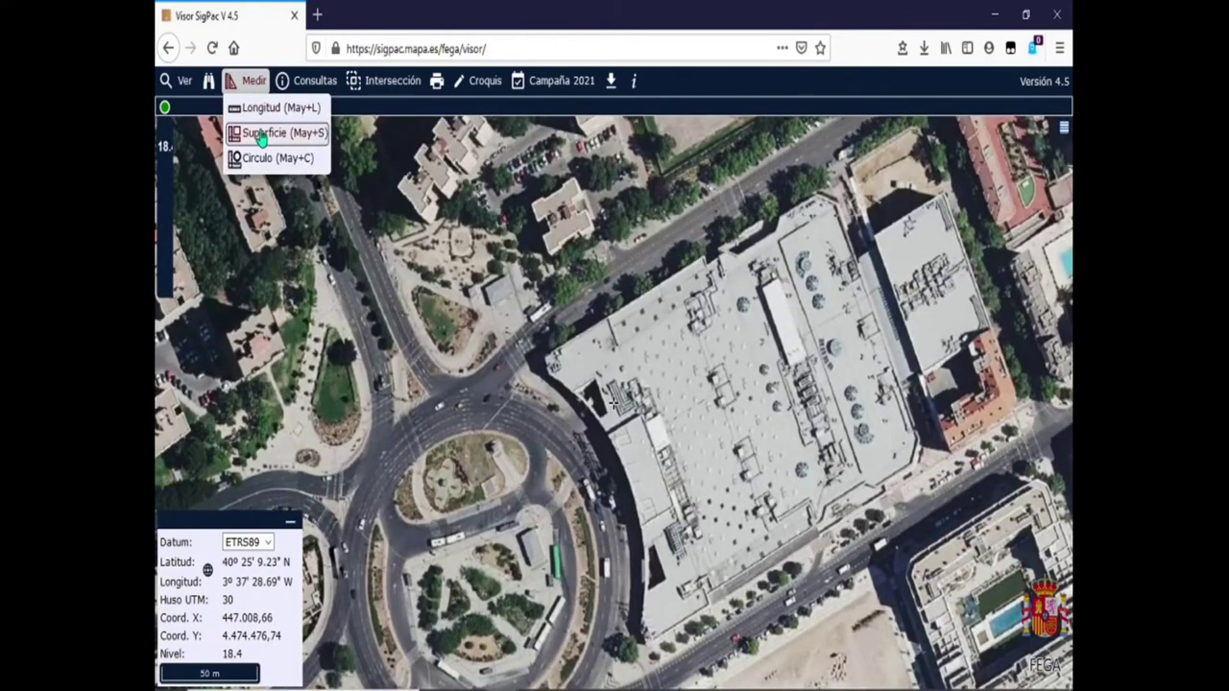
{"action": "left_click", "coordinate": [261, 135]}
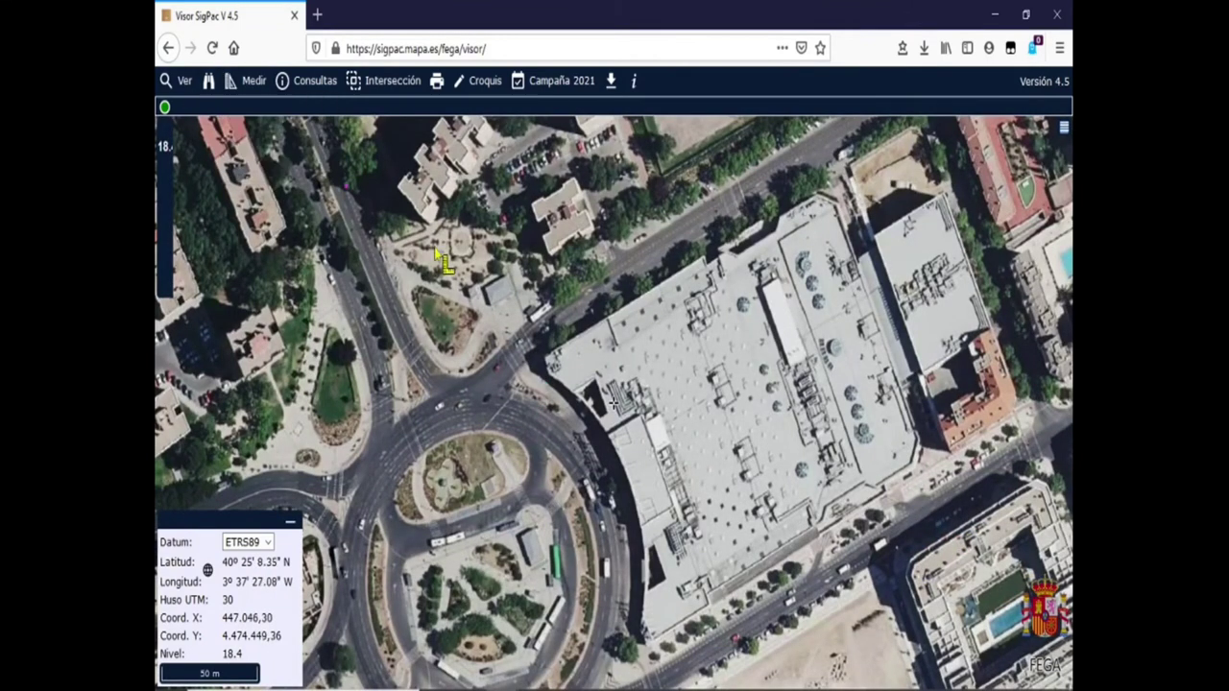
{"action": "left_click", "coordinate": [545, 366]}
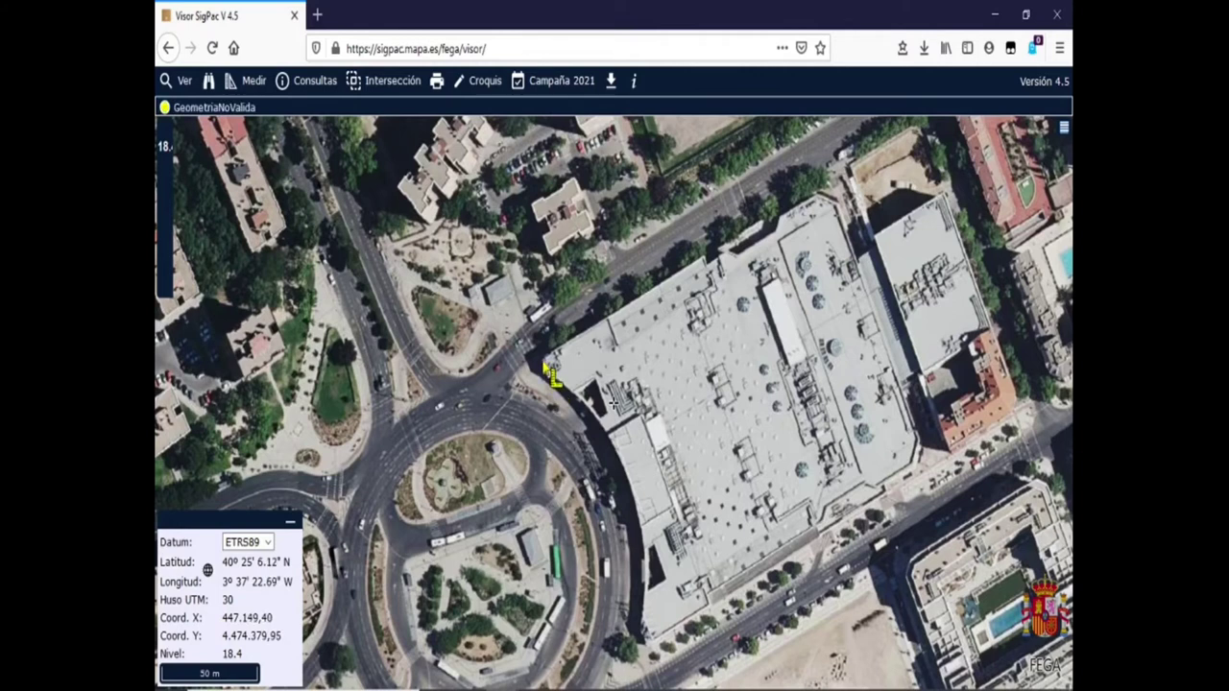
{"action": "left_click", "coordinate": [817, 197]}
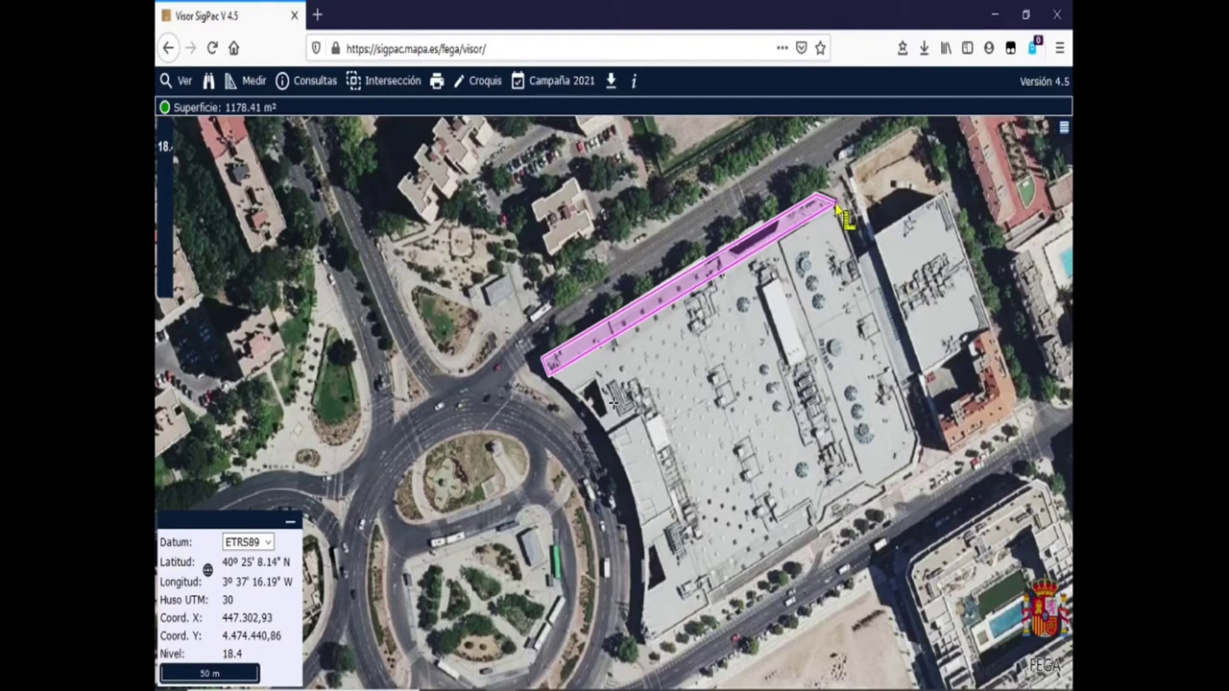
{"action": "left_click", "coordinate": [857, 262]}
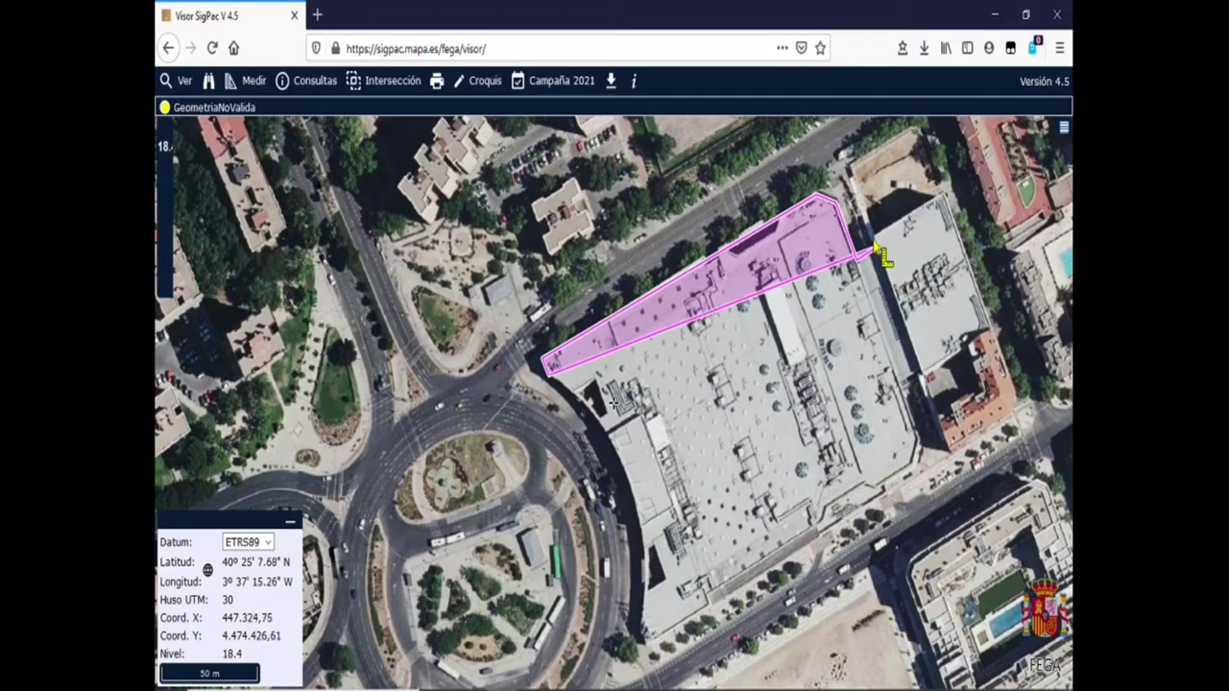
Continue the surface outline around the eastern annex, back to the main building's east side.
{"action": "scroll", "coordinate": [881, 252], "scroll_direction": "up", "scroll_amount": 1}
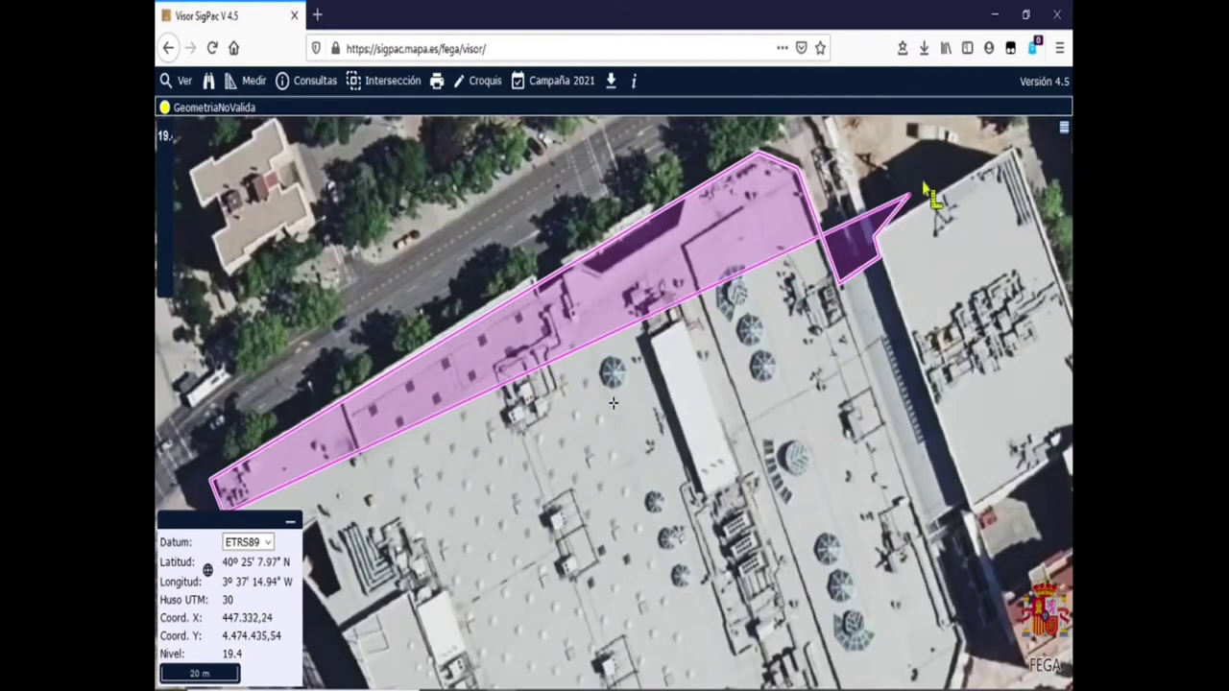
{"action": "left_click", "coordinate": [1016, 152]}
{"action": "left_click_drag", "start_coordinate": [1049, 376], "coordinate": [902, 279]}
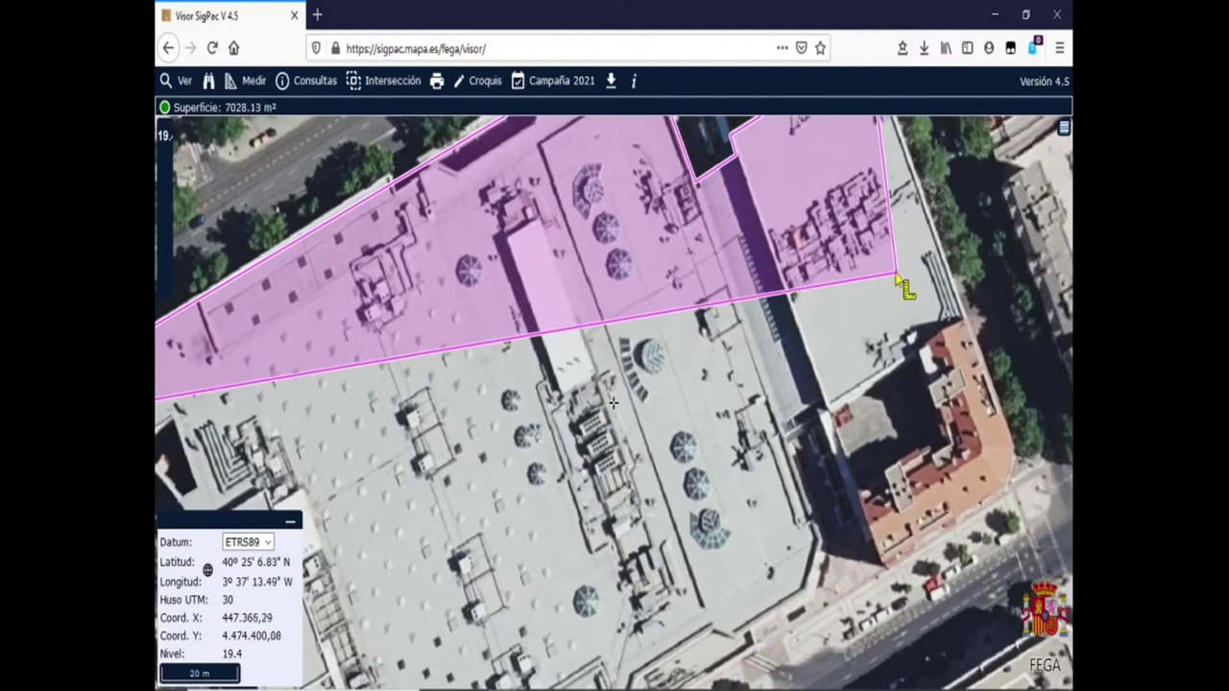
{"action": "left_click", "coordinate": [960, 315]}
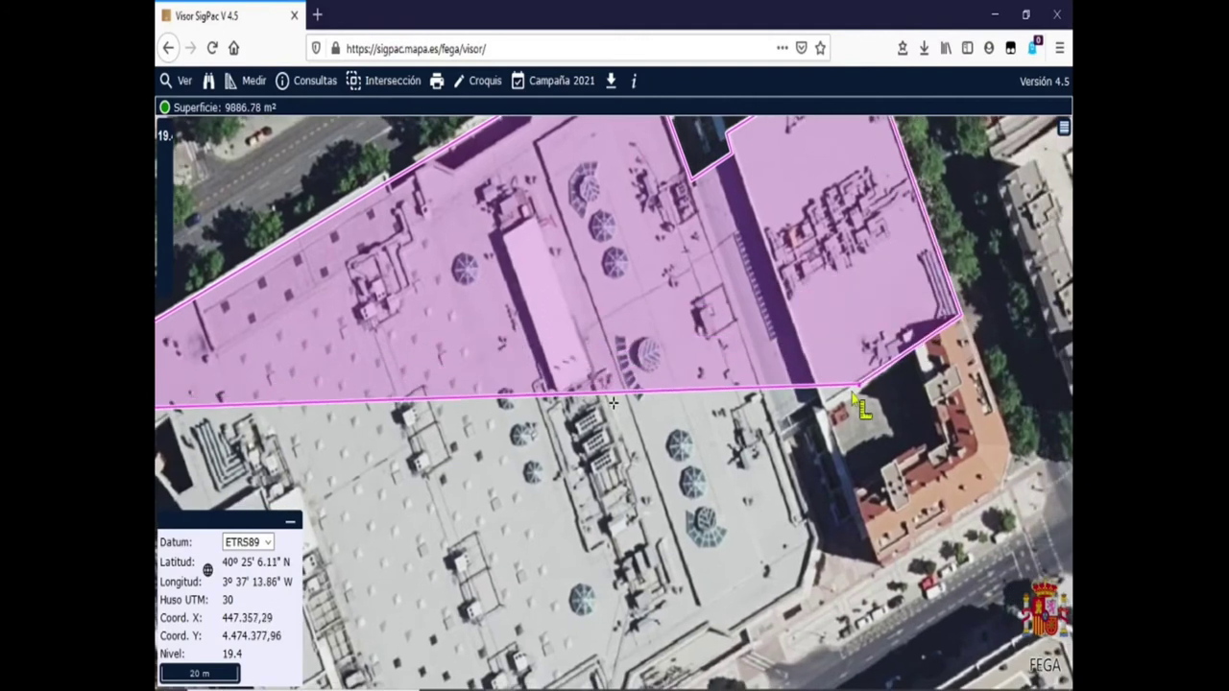
{"action": "left_click", "coordinate": [820, 399]}
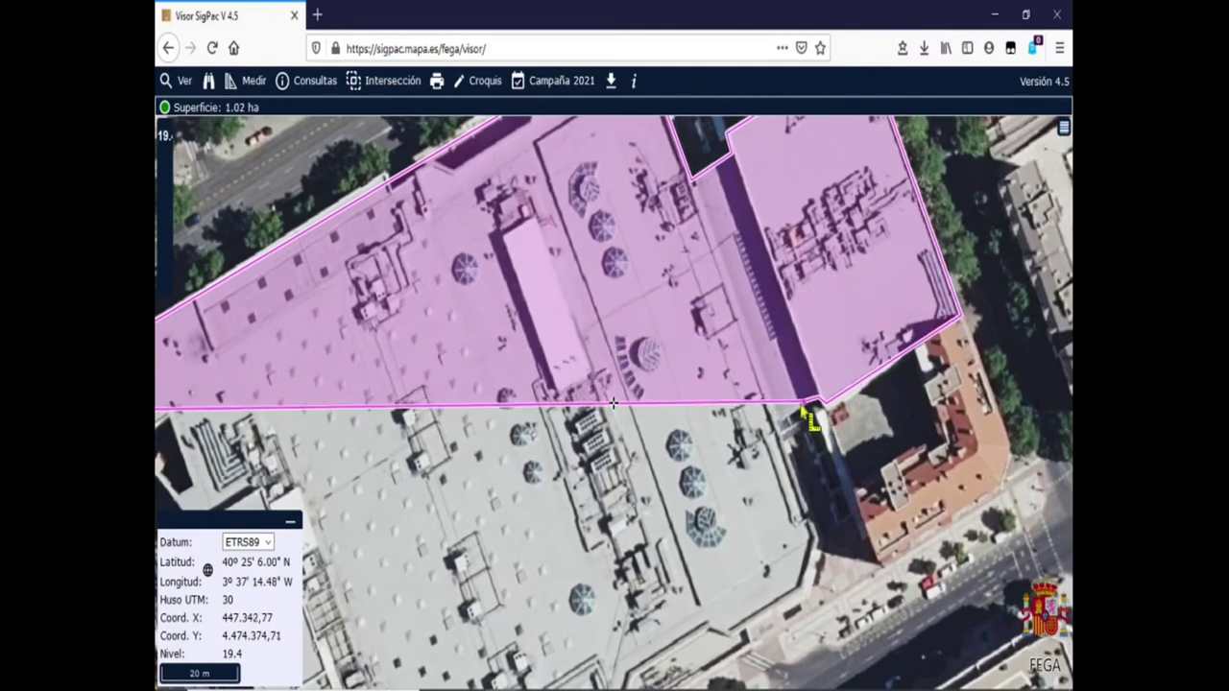
{"action": "left_click", "coordinate": [776, 424]}
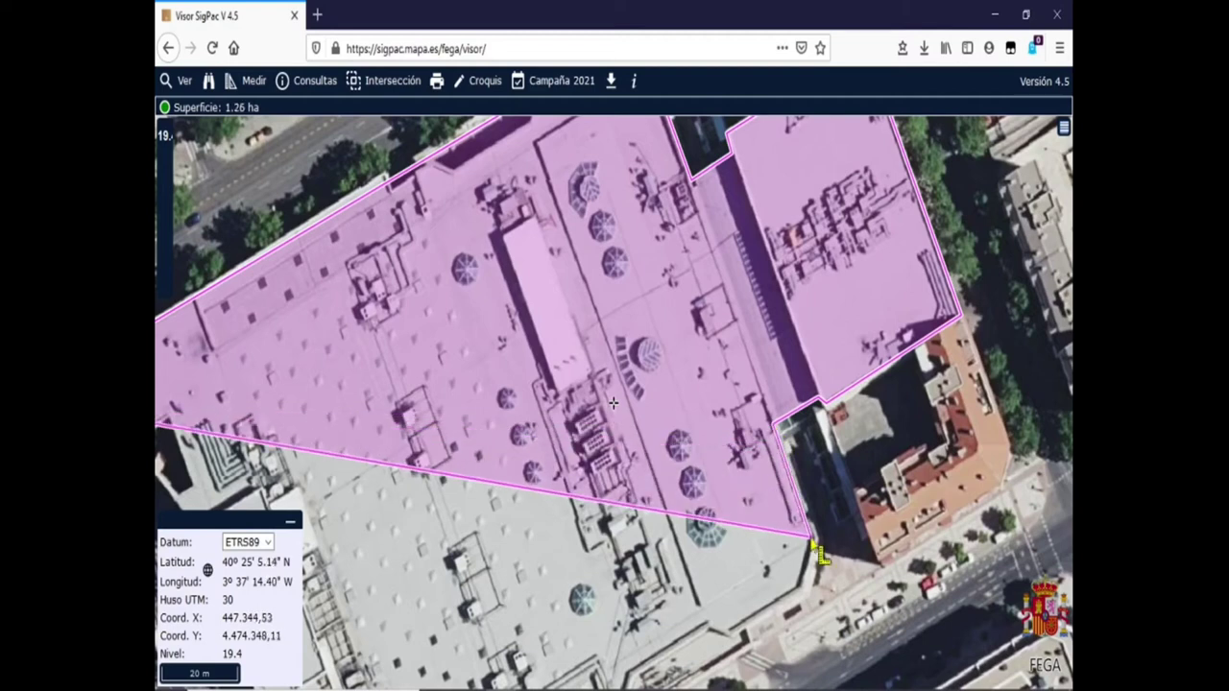
Complete the surface measurement by tracing the main building's southern edge and curved western facade by the roundabout.
{"action": "left_click", "coordinate": [800, 584]}
{"action": "scroll", "coordinate": [793, 550], "scroll_direction": "down", "scroll_amount": 2}
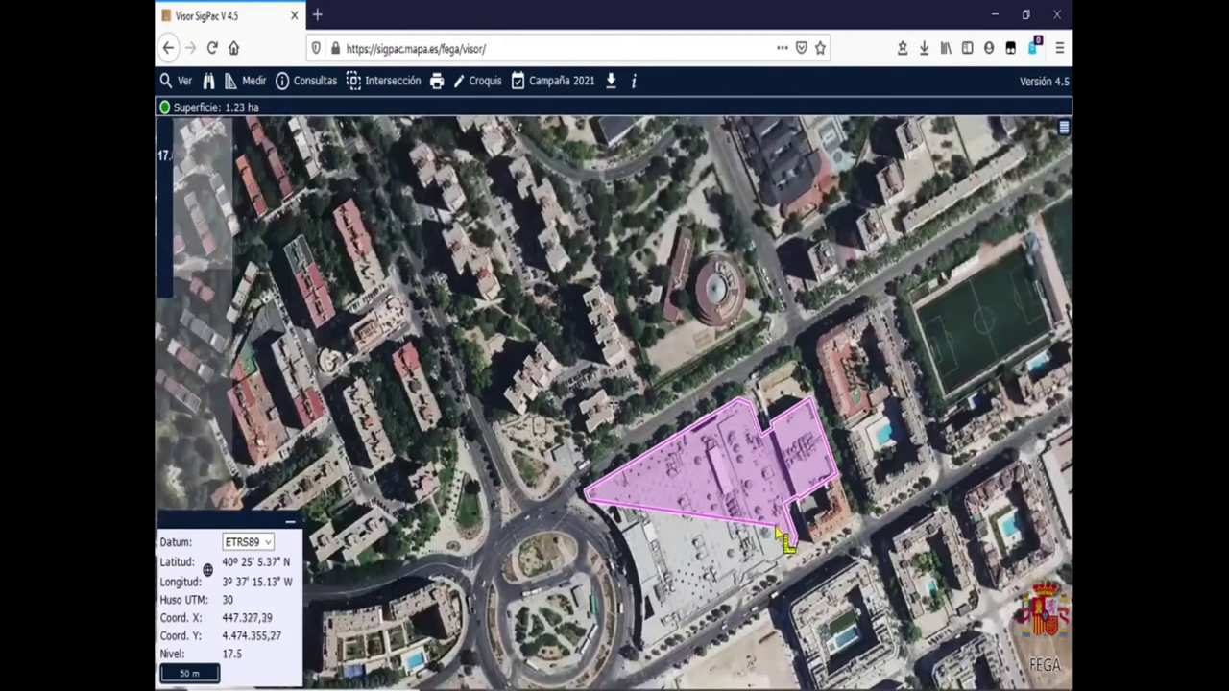
{"action": "left_click_drag", "start_coordinate": [793, 499], "coordinate": [785, 451]}
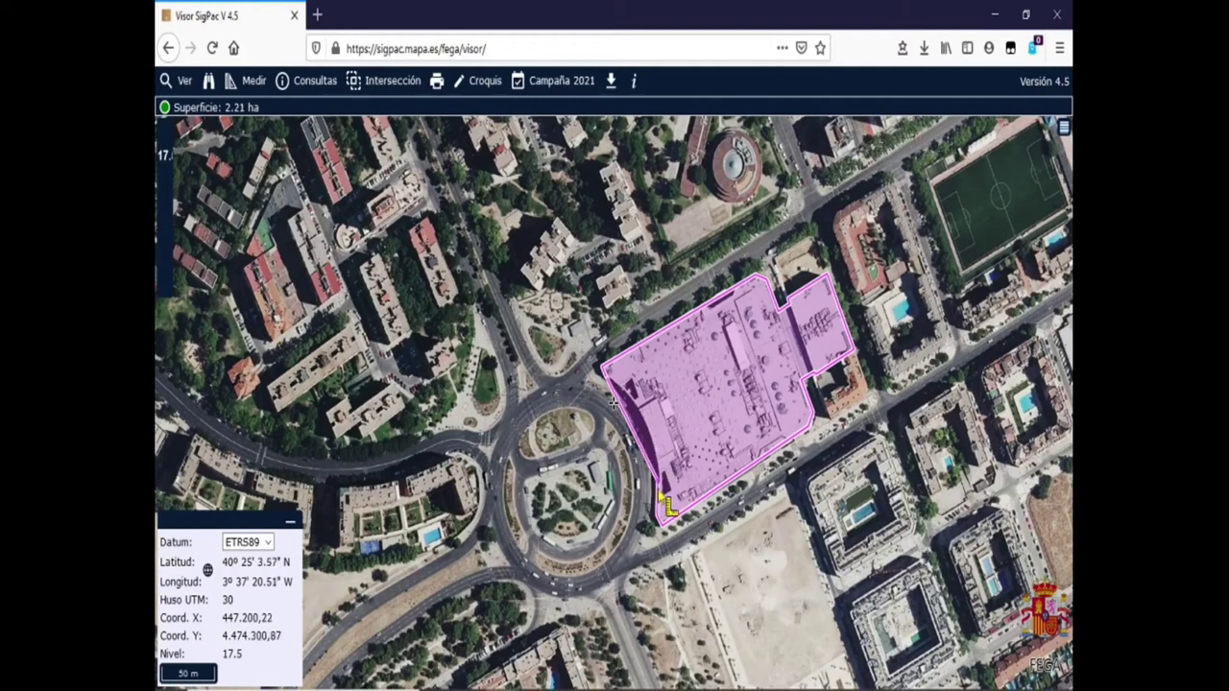
{"action": "left_click", "coordinate": [661, 509]}
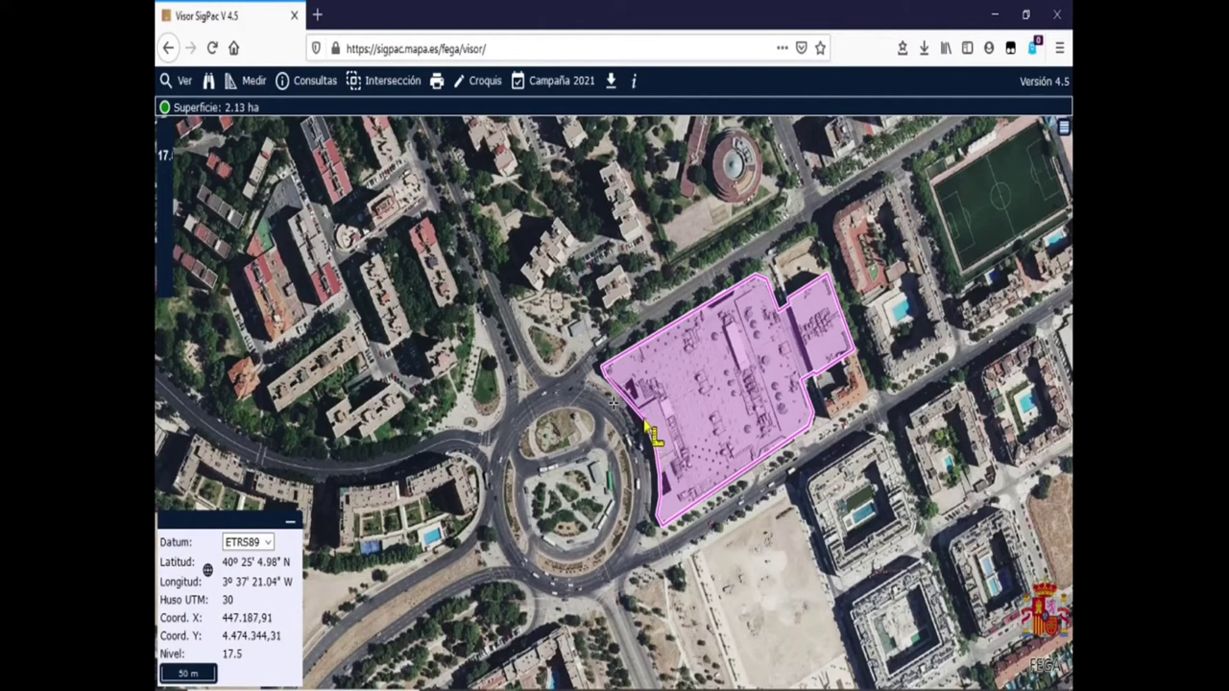
{"action": "scroll", "coordinate": [640, 421], "scroll_direction": "up", "scroll_amount": 1}
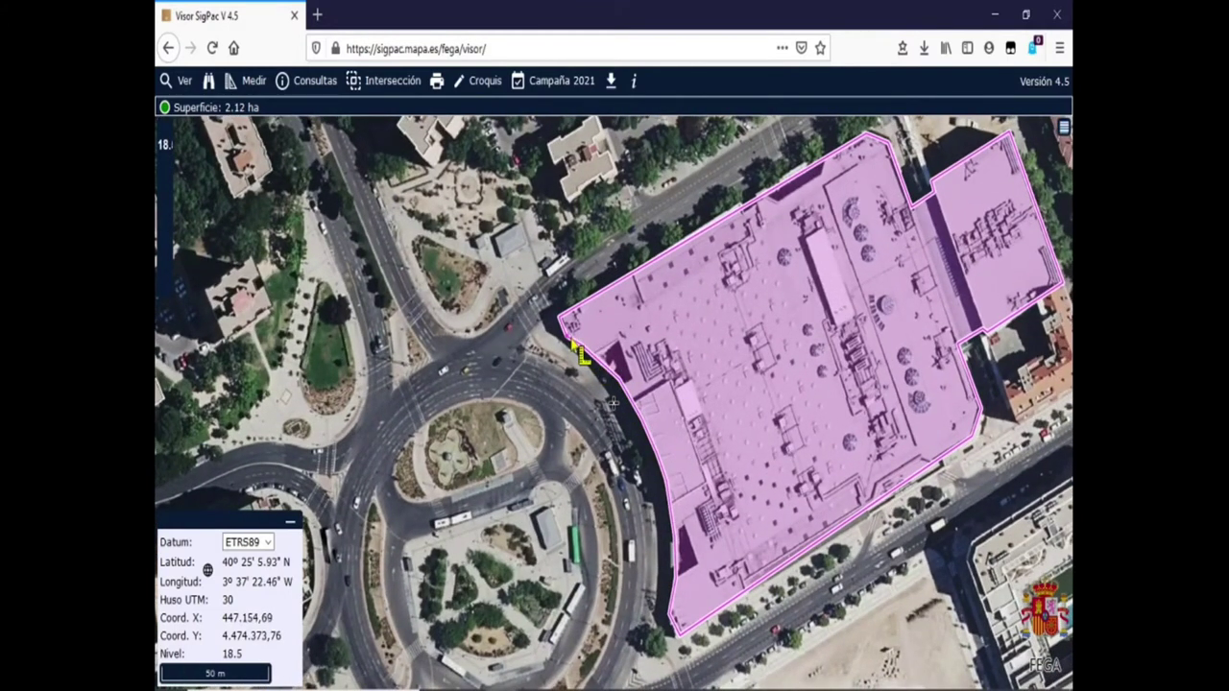
{"action": "double_click", "coordinate": [579, 348]}
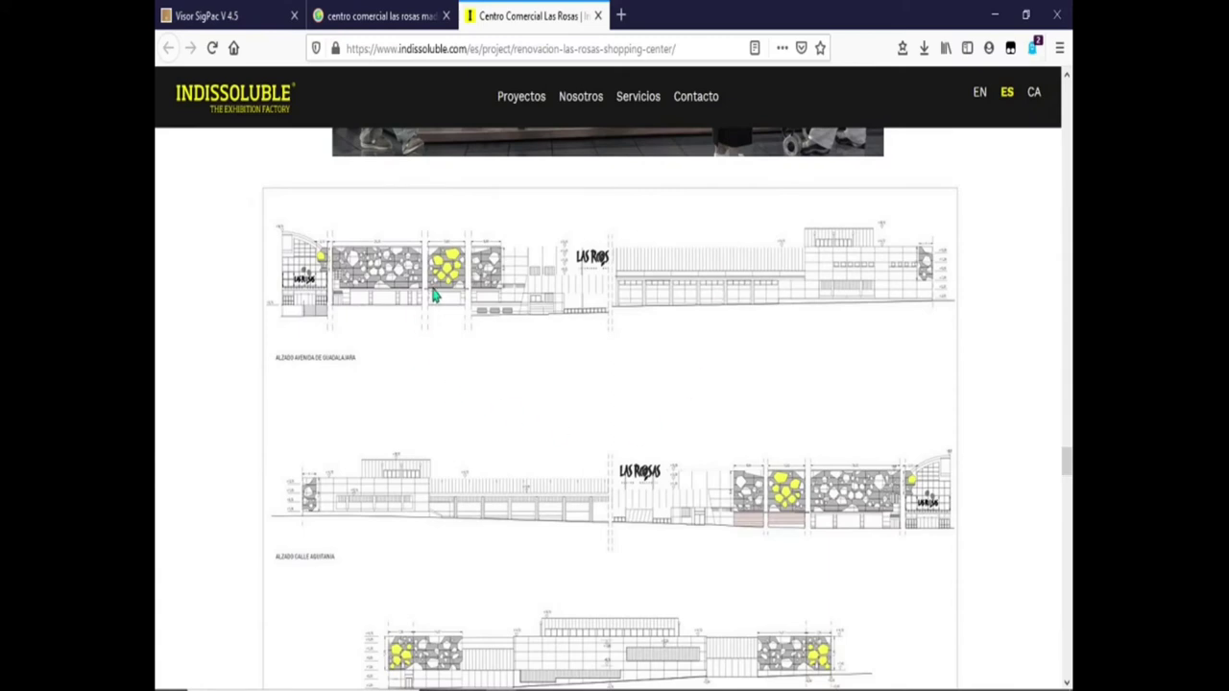
Examine the exterior elevation drawings on the Indissoluble project page for Centro Comercial Las Rosas, checking the building heights.
{"action": "scroll", "coordinate": [735, 430], "scroll_direction": "down", "scroll_amount": 5}
{"action": "scroll", "coordinate": [758, 446], "scroll_direction": "down", "scroll_amount": 8}
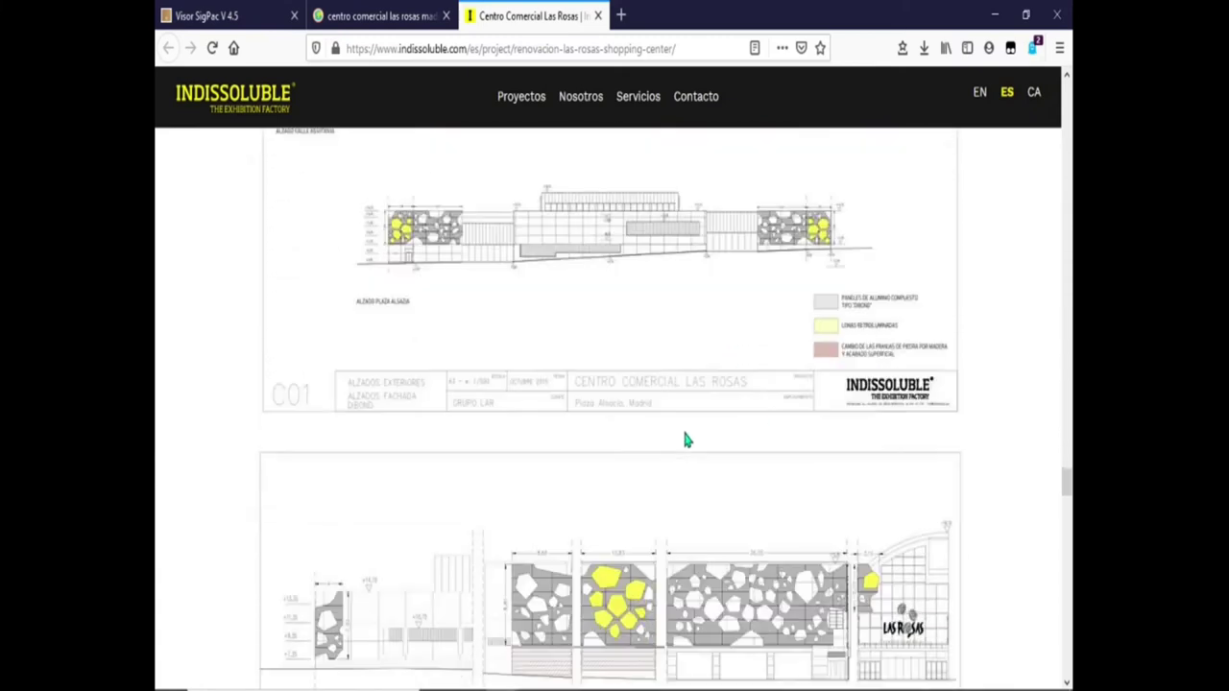
{"action": "scroll", "coordinate": [721, 442], "scroll_direction": "up", "scroll_amount": 3}
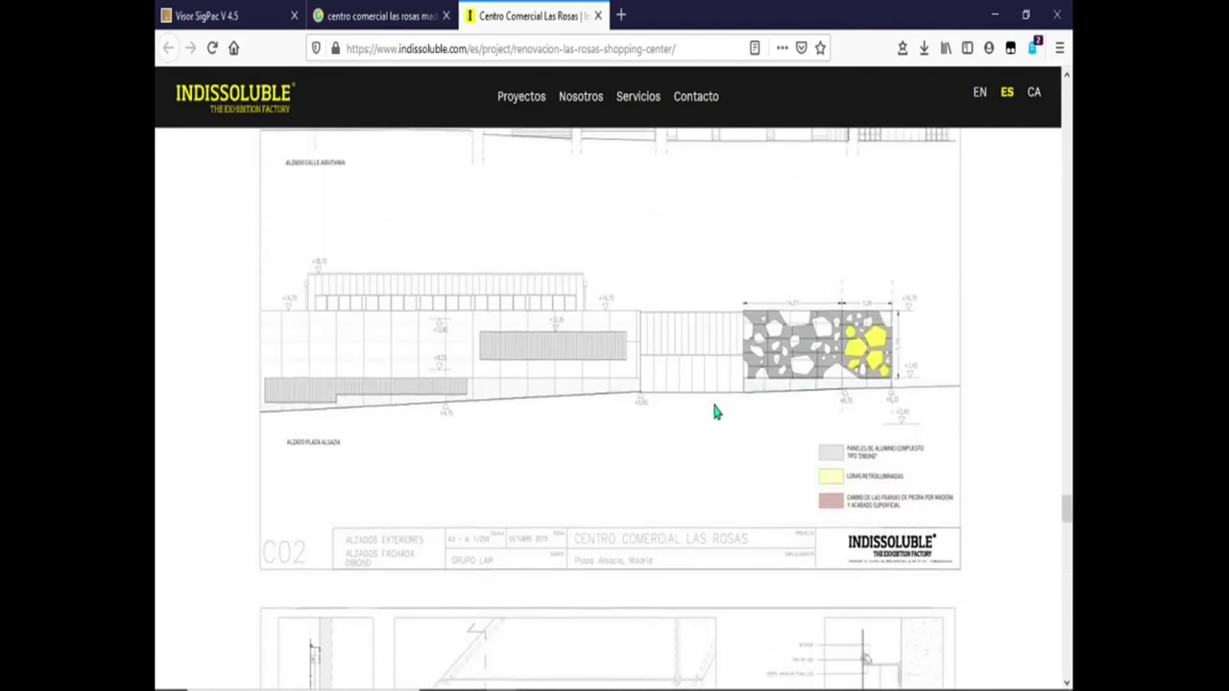
{"action": "scroll", "coordinate": [713, 403], "scroll_direction": "down", "scroll_amount": 4}
{"action": "scroll", "coordinate": [711, 398], "scroll_direction": "up", "scroll_amount": 1}
{"action": "scroll", "coordinate": [730, 358], "scroll_direction": "up", "scroll_amount": 2}
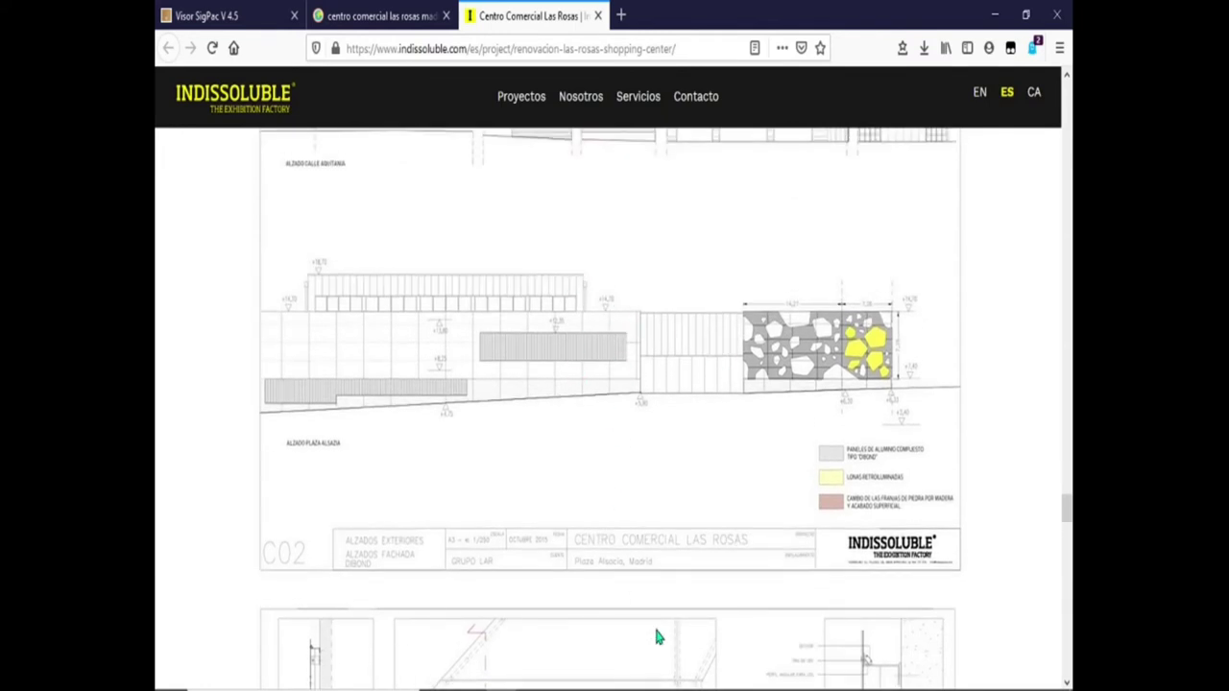
Switch back to CE3X and review the mass options for the internal partitions, keeping Media.
{"action": "left_click", "coordinate": [683, 676]}
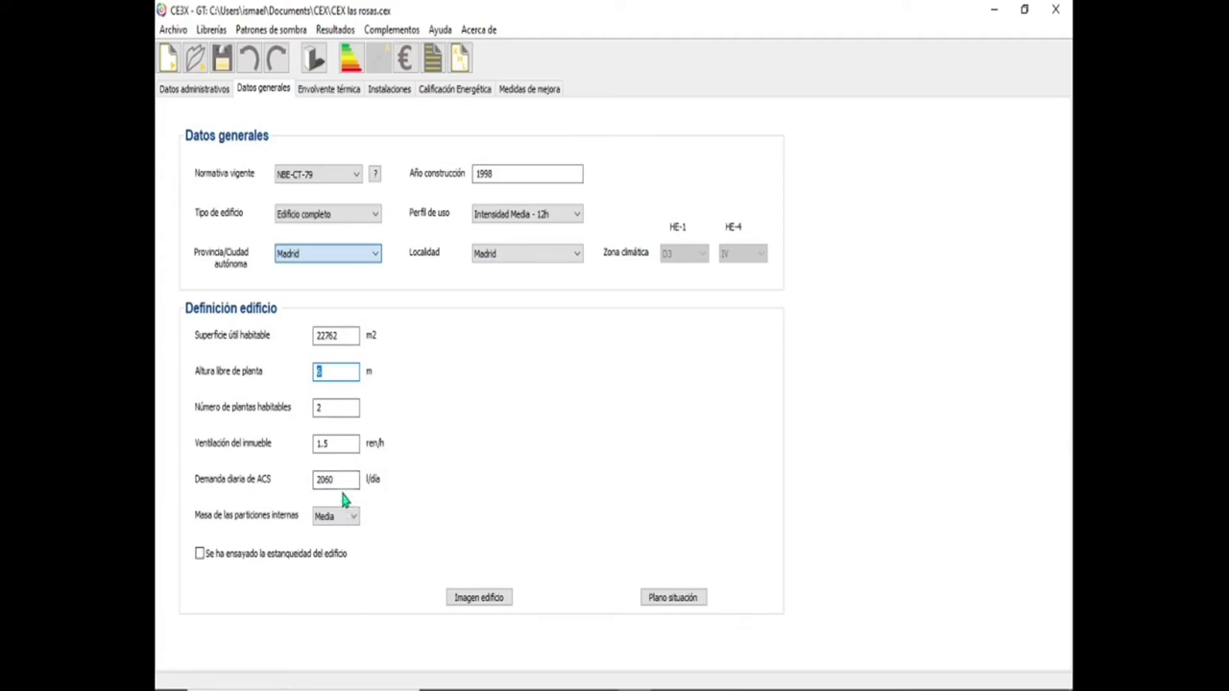
{"action": "left_click", "coordinate": [354, 518]}
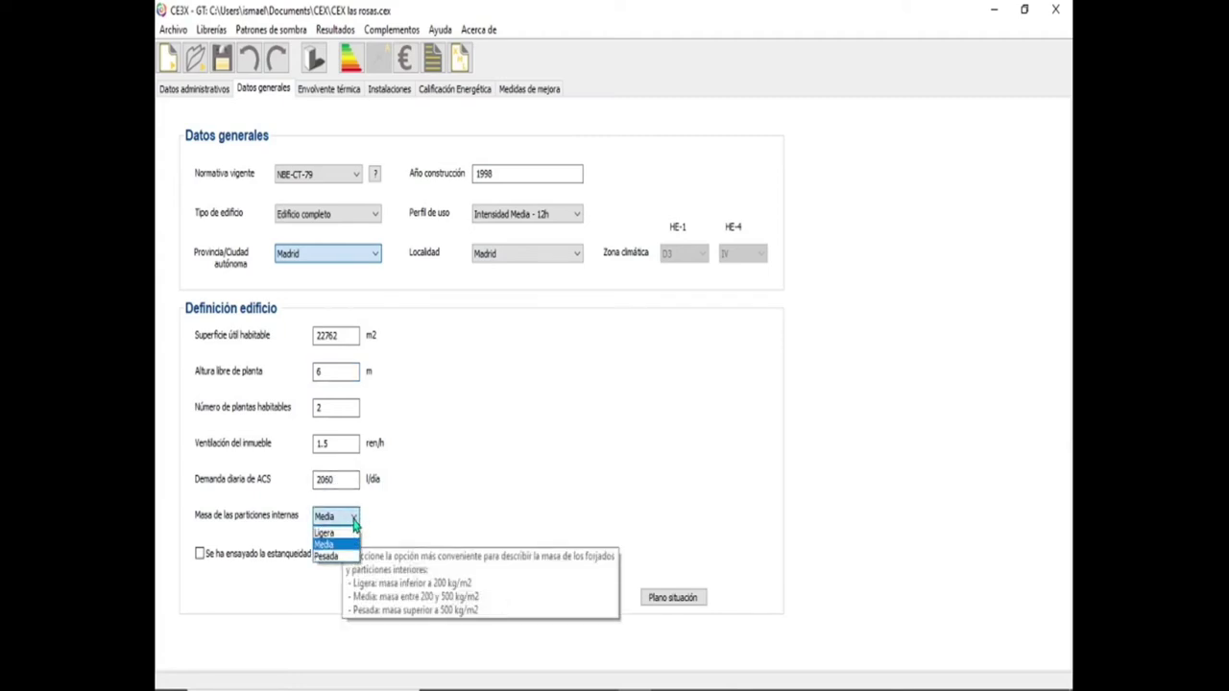
{"action": "left_click", "coordinate": [391, 511]}
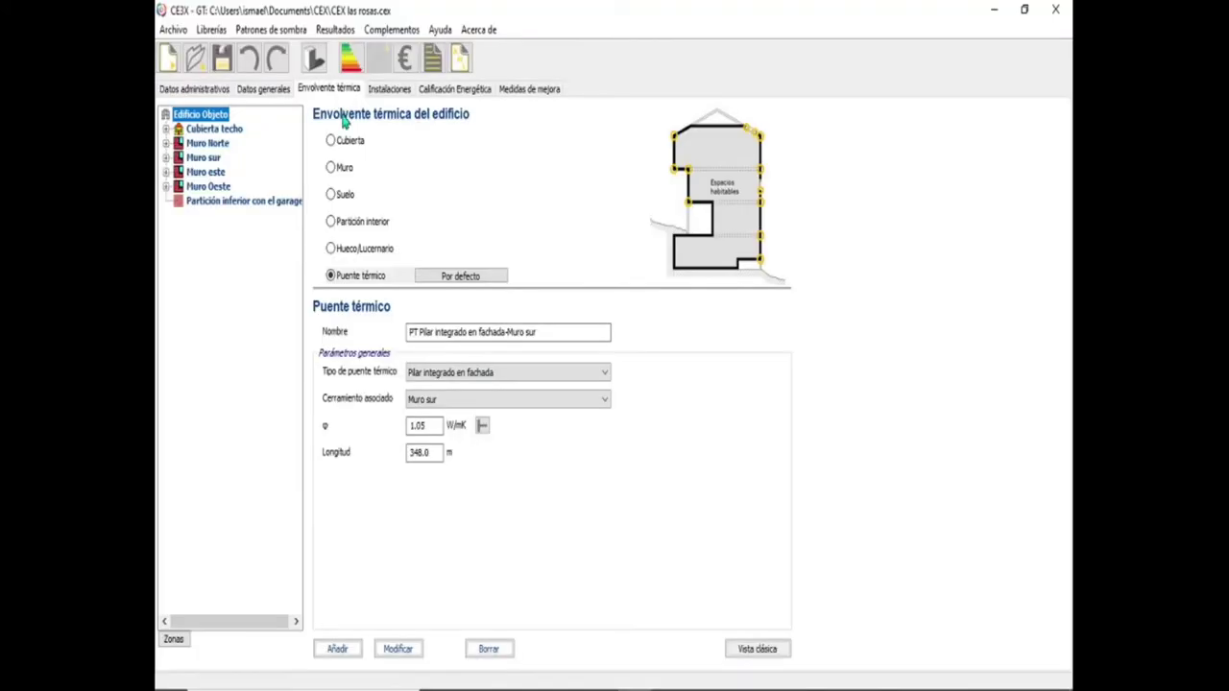
Expand the roof and the north, south, east and west walls in the thermal envelope tree to show their openings and thermal bridges.
{"action": "left_click", "coordinate": [165, 130]}
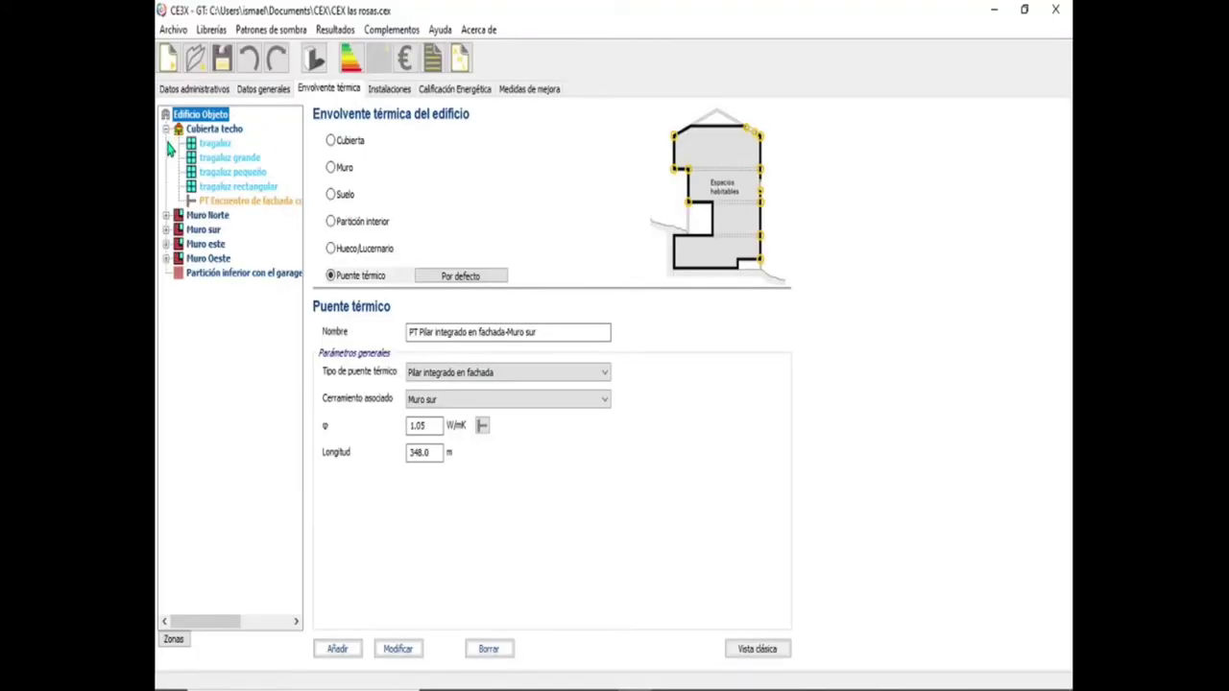
{"action": "left_click", "coordinate": [165, 216]}
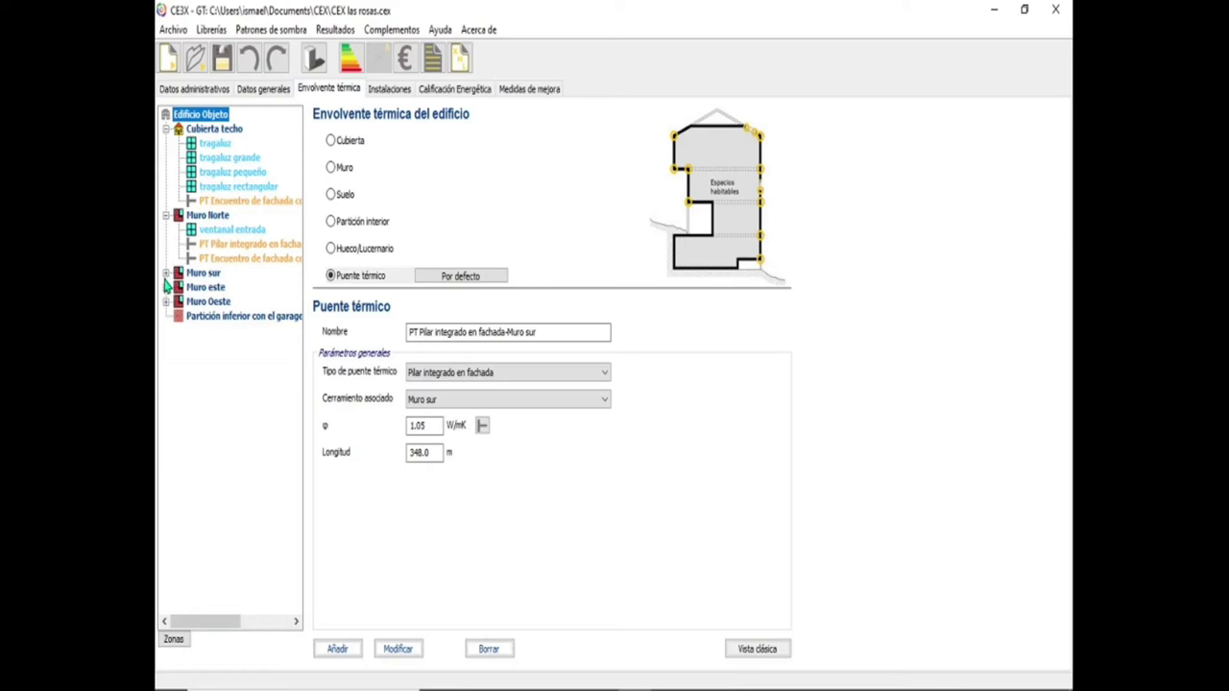
{"action": "left_click", "coordinate": [165, 274]}
{"action": "left_click", "coordinate": [165, 332]}
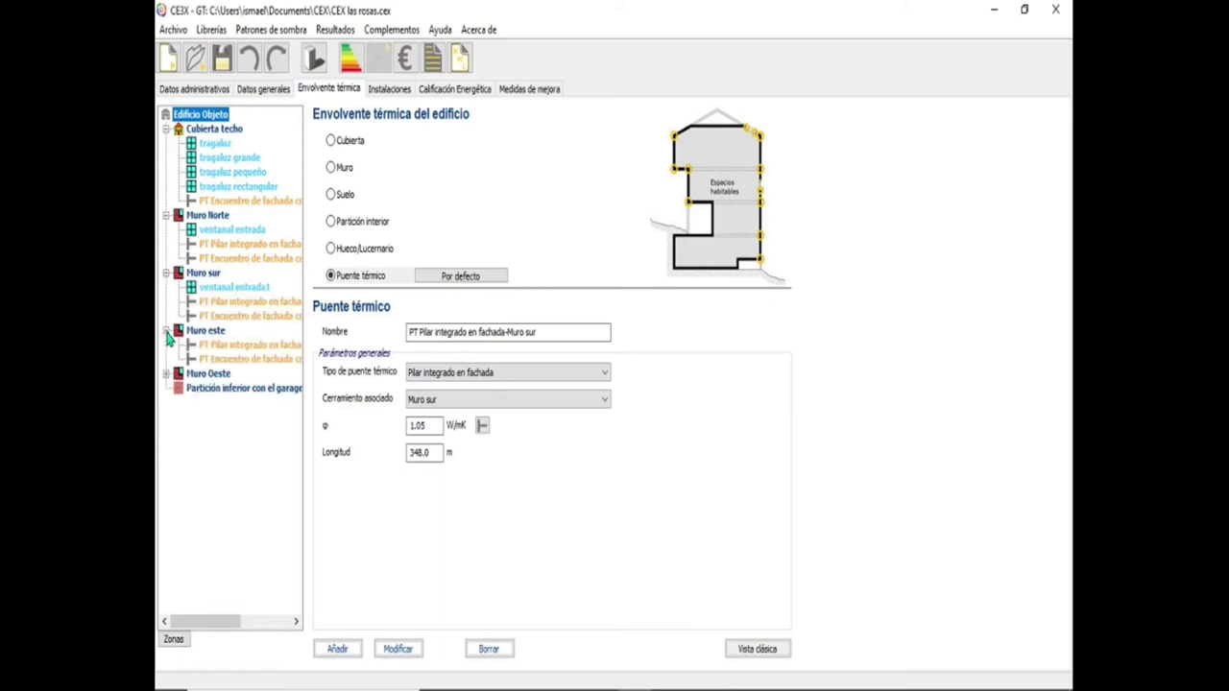
{"action": "left_click", "coordinate": [166, 374]}
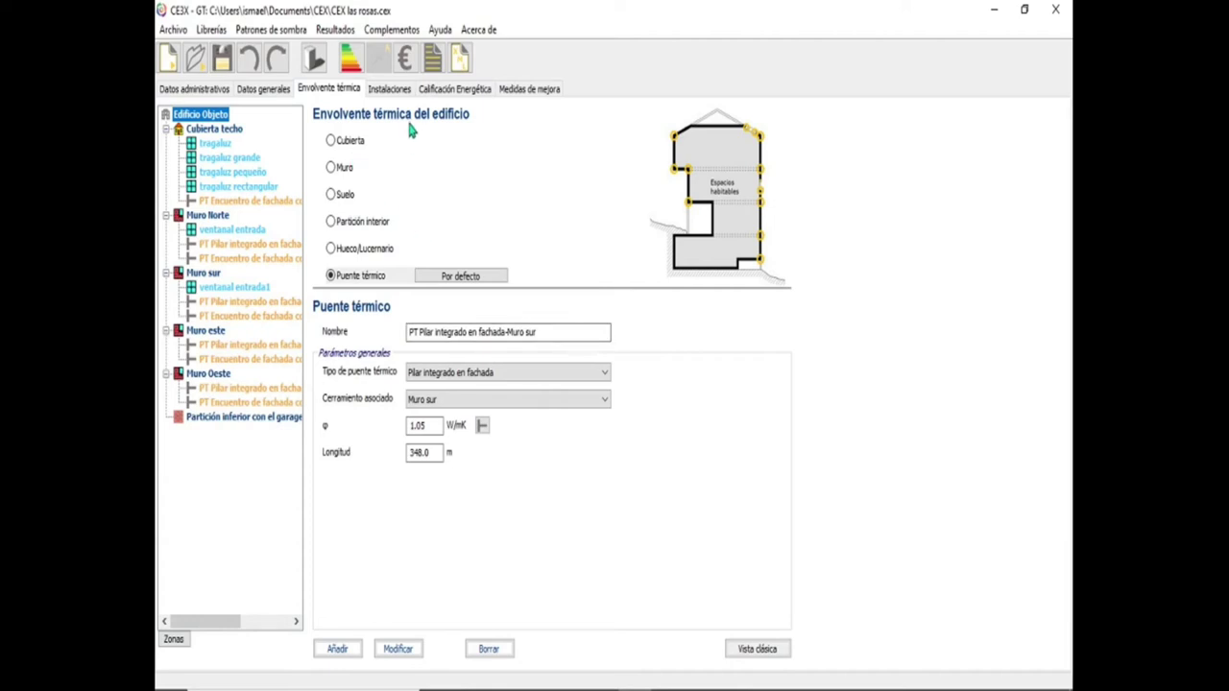
Review the roof enclosure form, check the skylights on the aerial photo and go through the four skylight entries under Cubierta techo.
{"action": "left_click", "coordinate": [332, 141]}
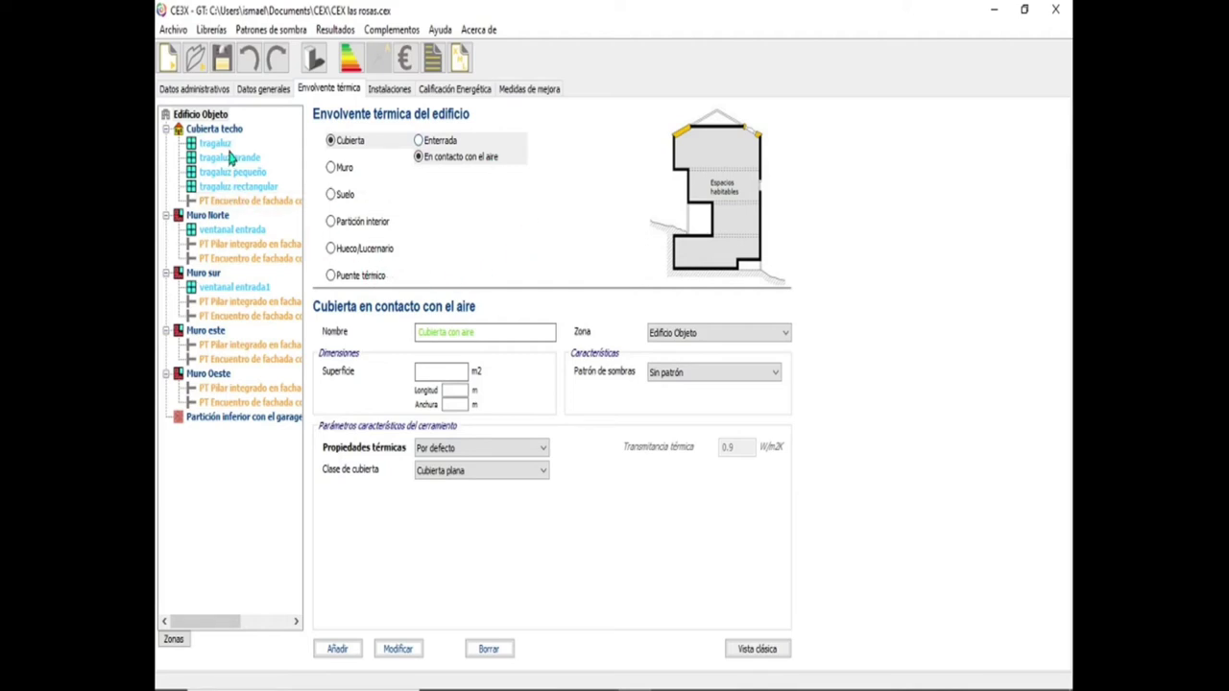
{"action": "left_click", "coordinate": [192, 115]}
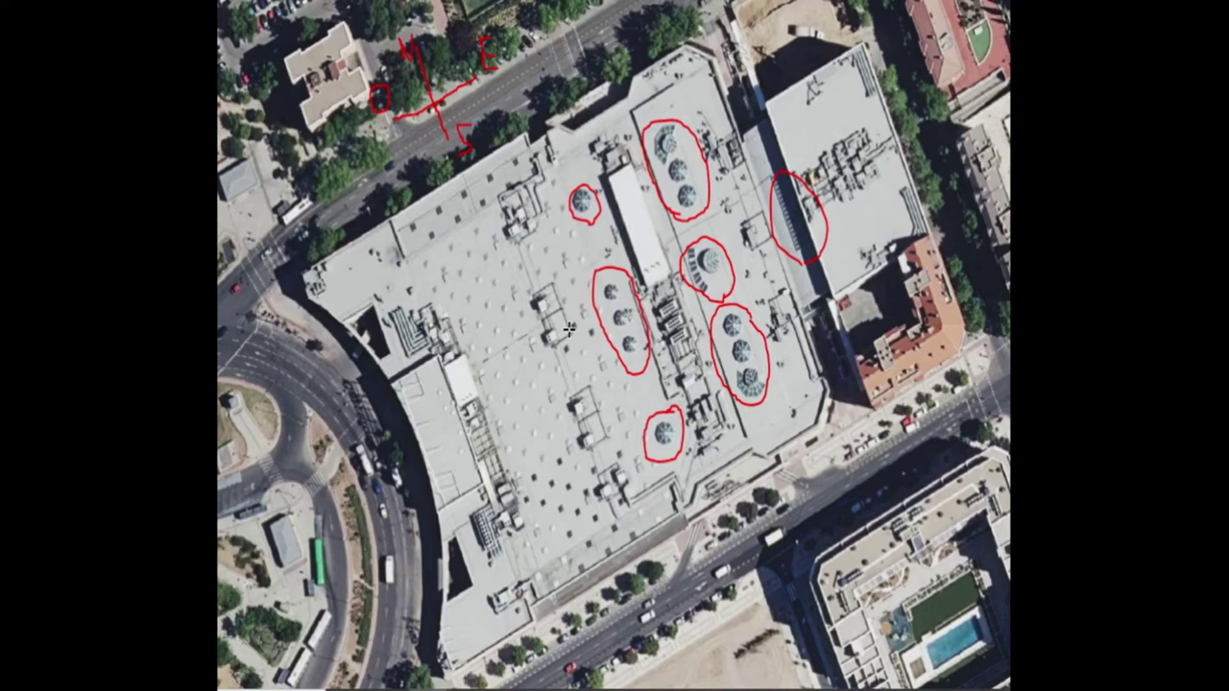
{"action": "left_click", "coordinate": [207, 146]}
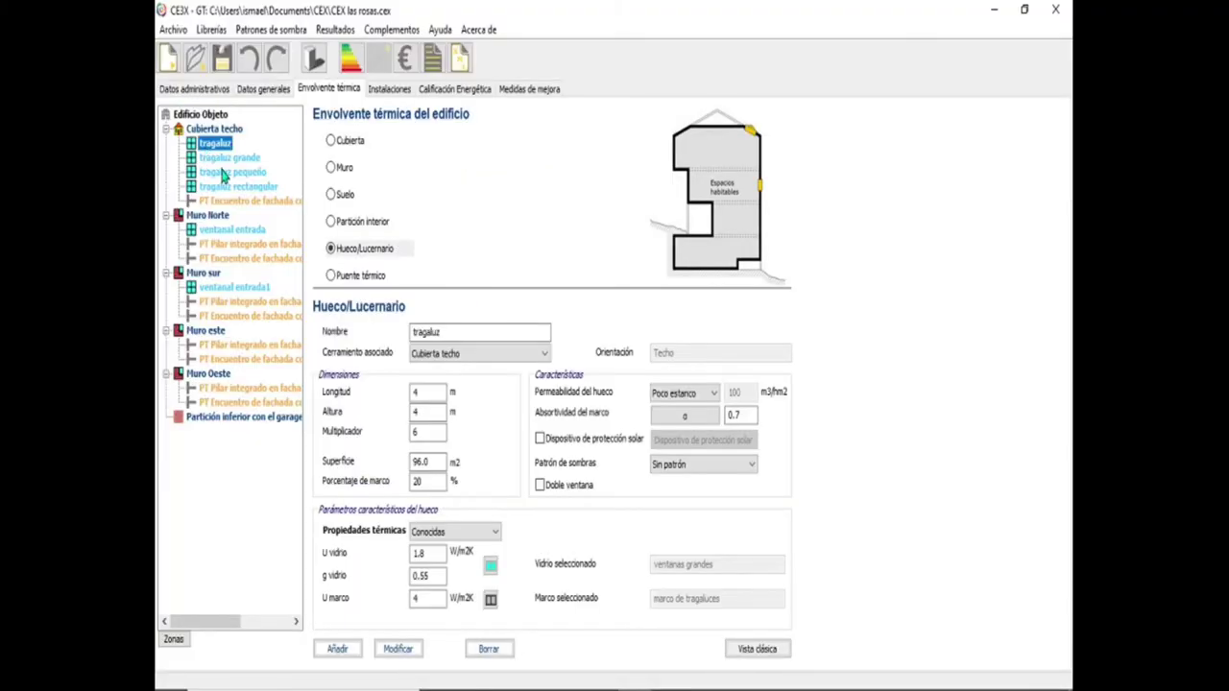
{"action": "left_click", "coordinate": [223, 160]}
{"action": "left_click", "coordinate": [231, 173]}
{"action": "left_click", "coordinate": [230, 187]}
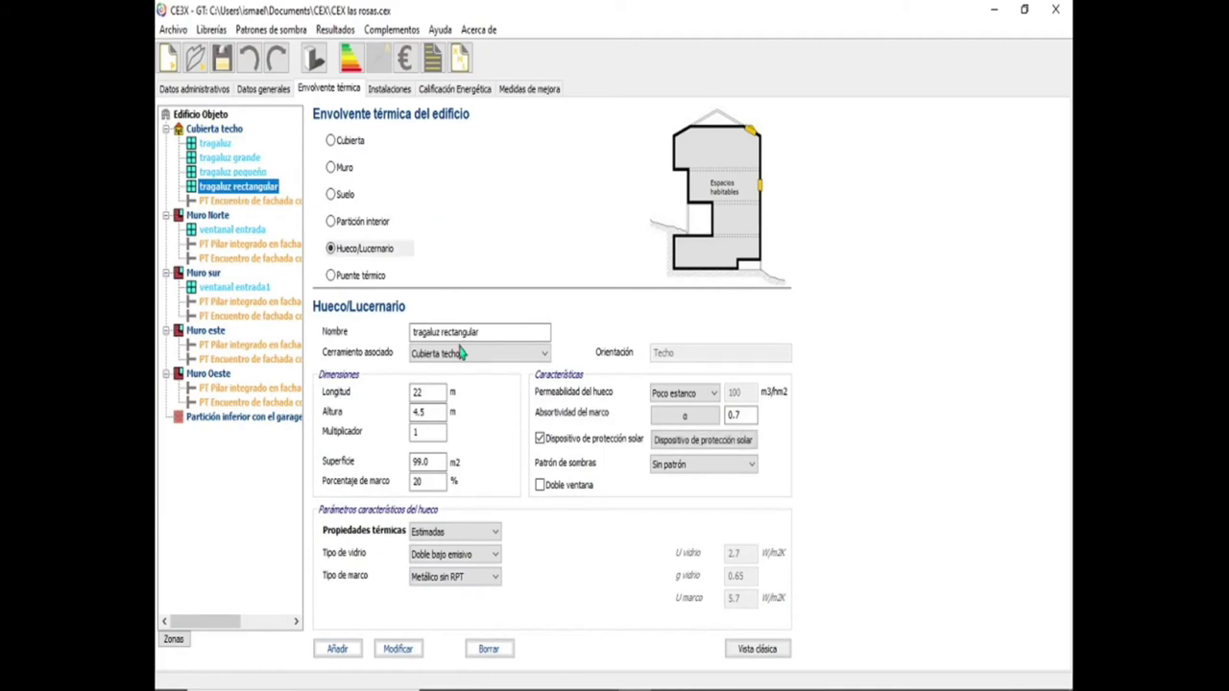
Compare the dimensions and multipliers of the tragaluz pequeño, tragaluz grande and tragaluz entries.
{"action": "left_click", "coordinate": [232, 172]}
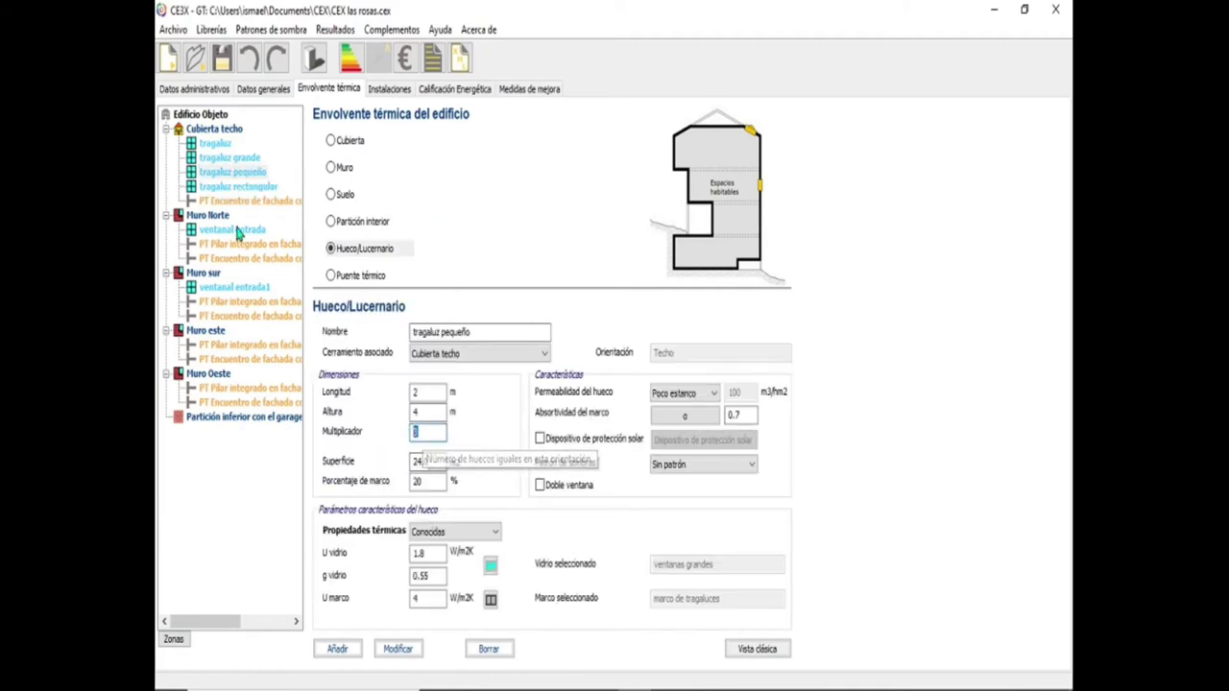
{"action": "left_click", "coordinate": [230, 157]}
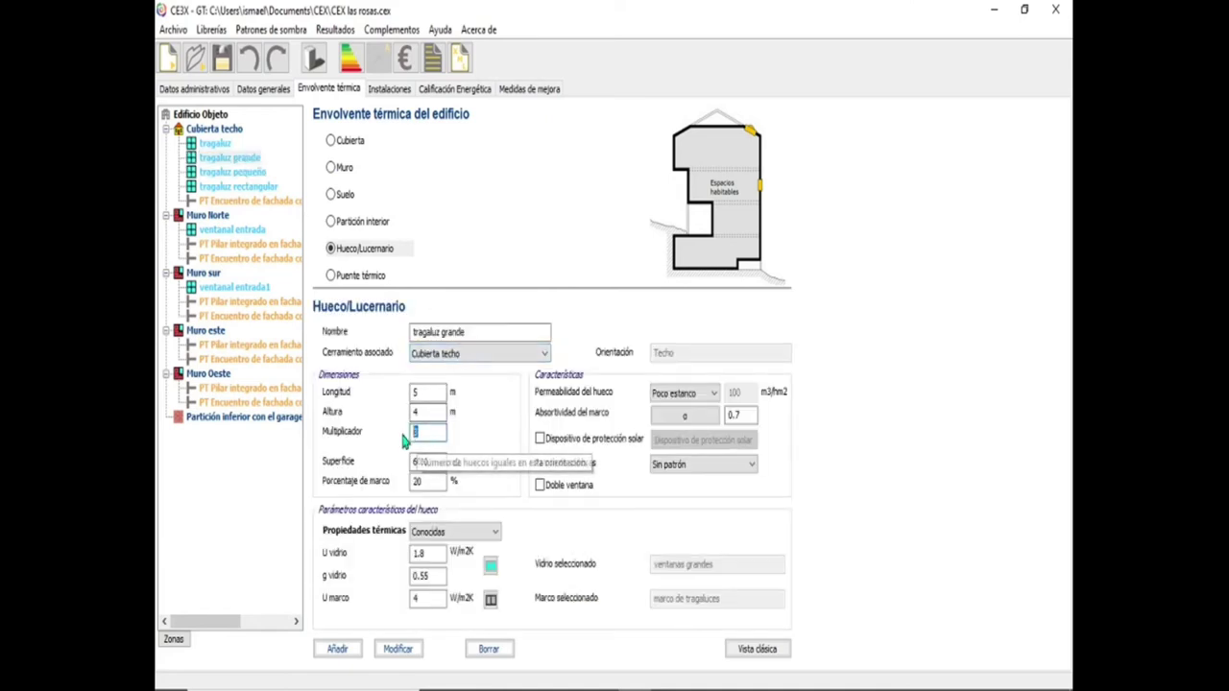
{"action": "left_click", "coordinate": [218, 153]}
{"action": "double_click", "coordinate": [427, 432]}
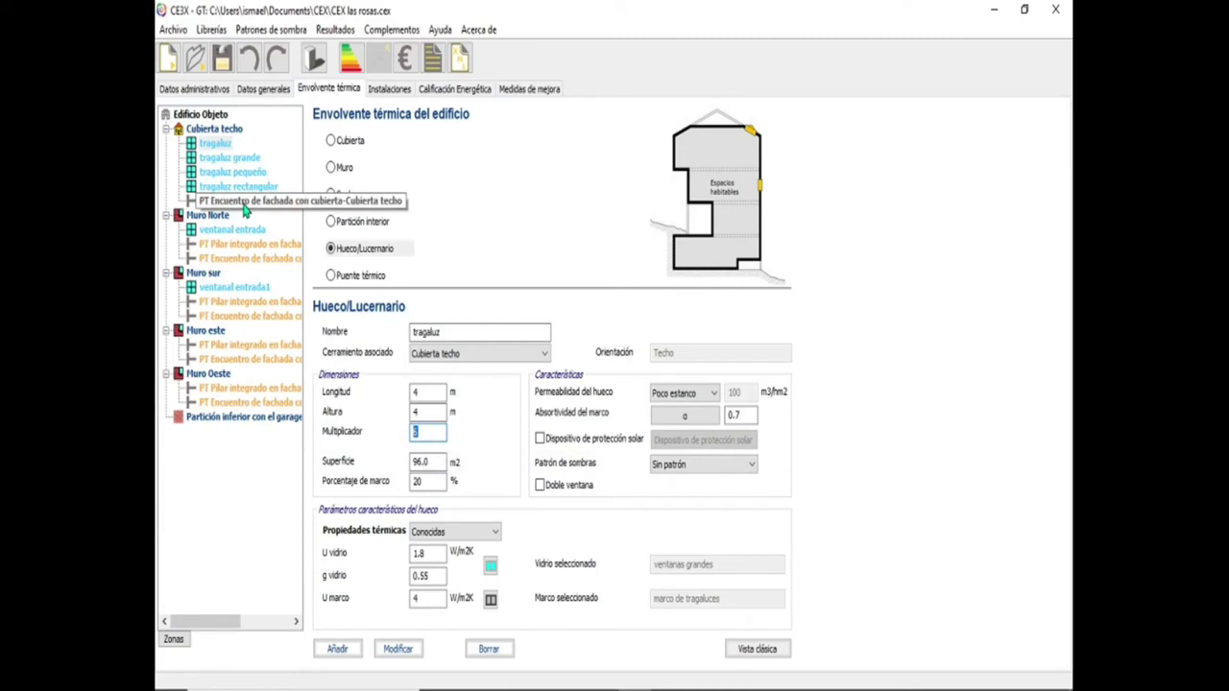
Examine Muro Norte's facade definition, checking its surface, length and height.
{"action": "left_click", "coordinate": [208, 217]}
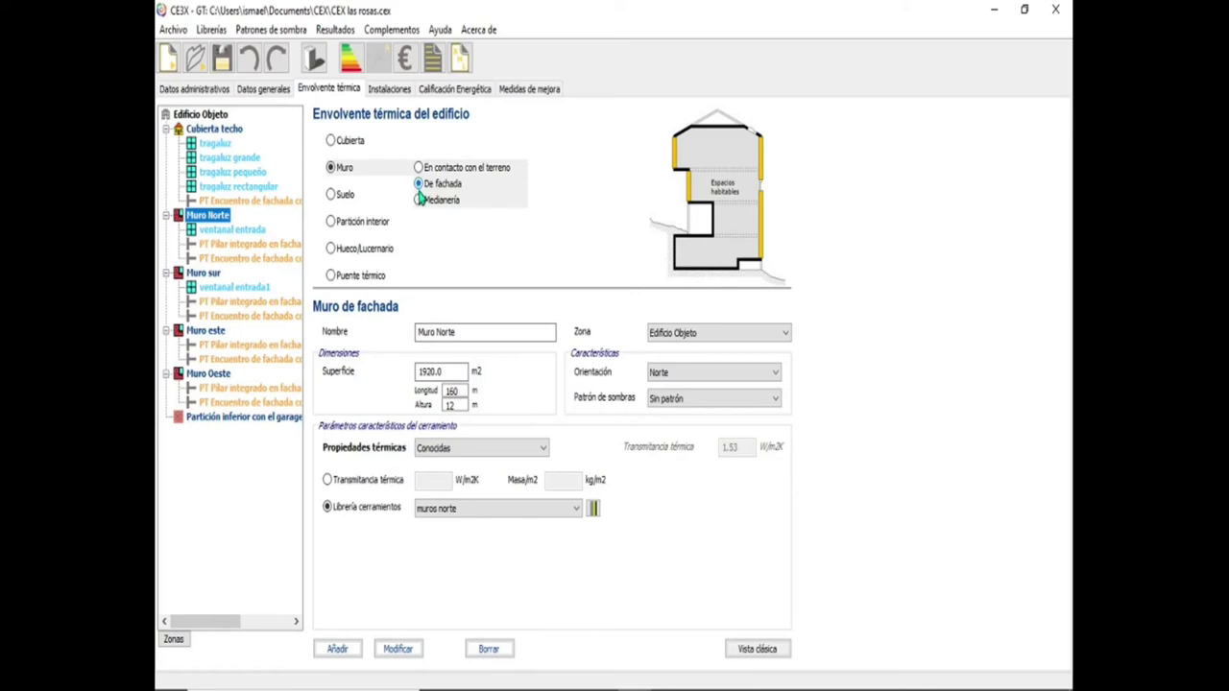
{"action": "mouse_move", "coordinate": [447, 372]}
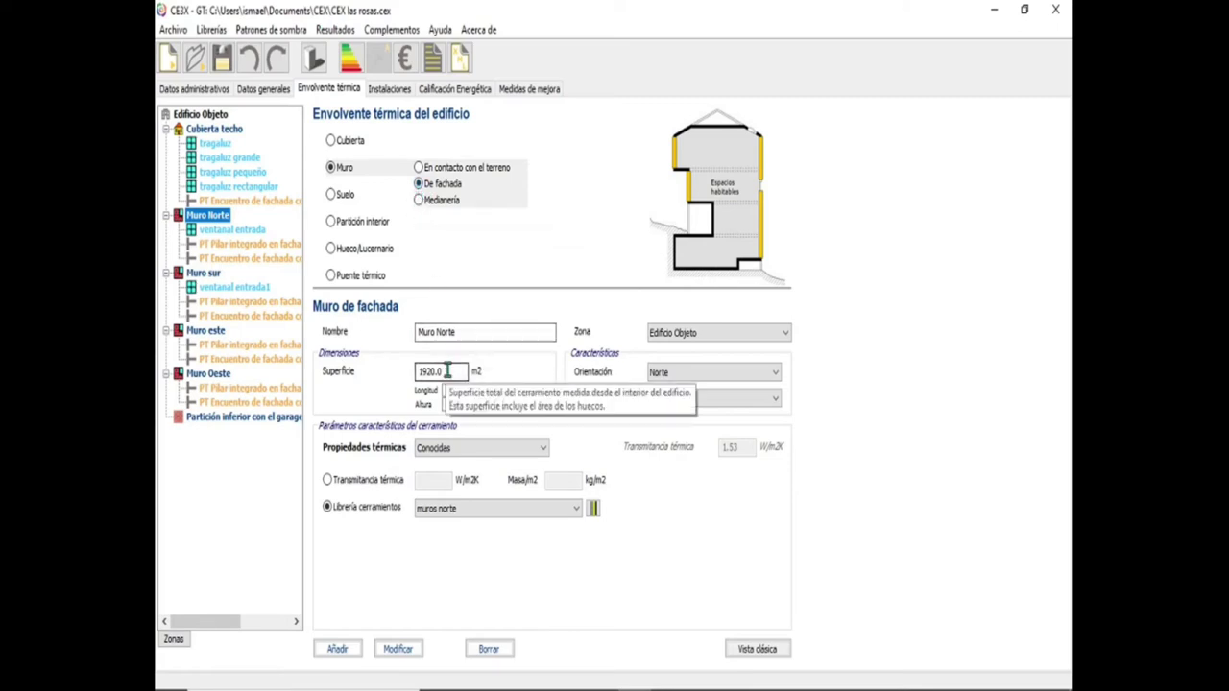
{"action": "double_click", "coordinate": [445, 392]}
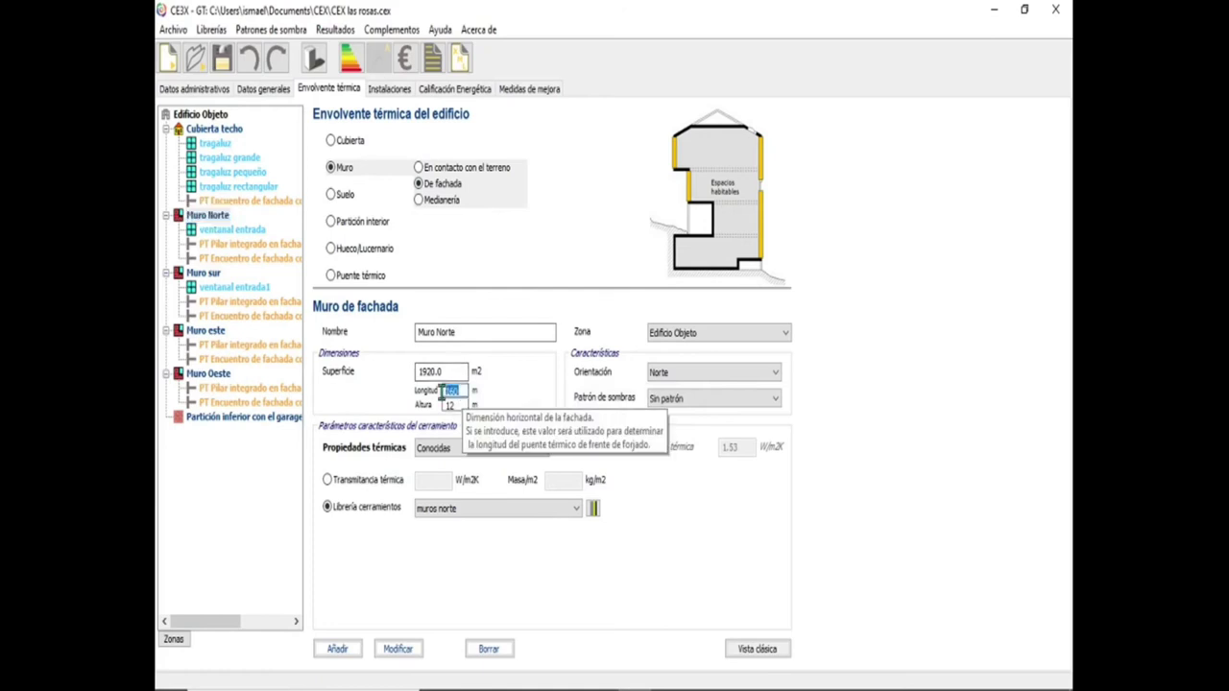
{"action": "double_click", "coordinate": [451, 405]}
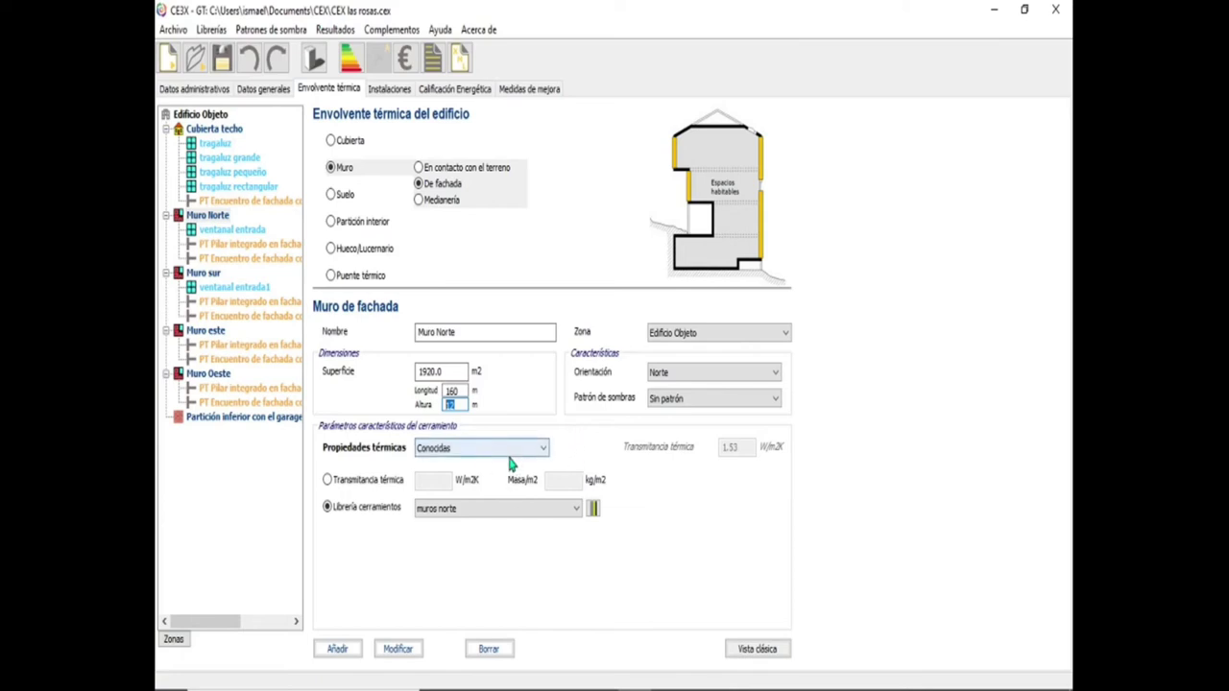
Examine Muro sur and the entrance photo, and compare the entrance windows of the south and north walls.
{"action": "left_click", "coordinate": [203, 273]}
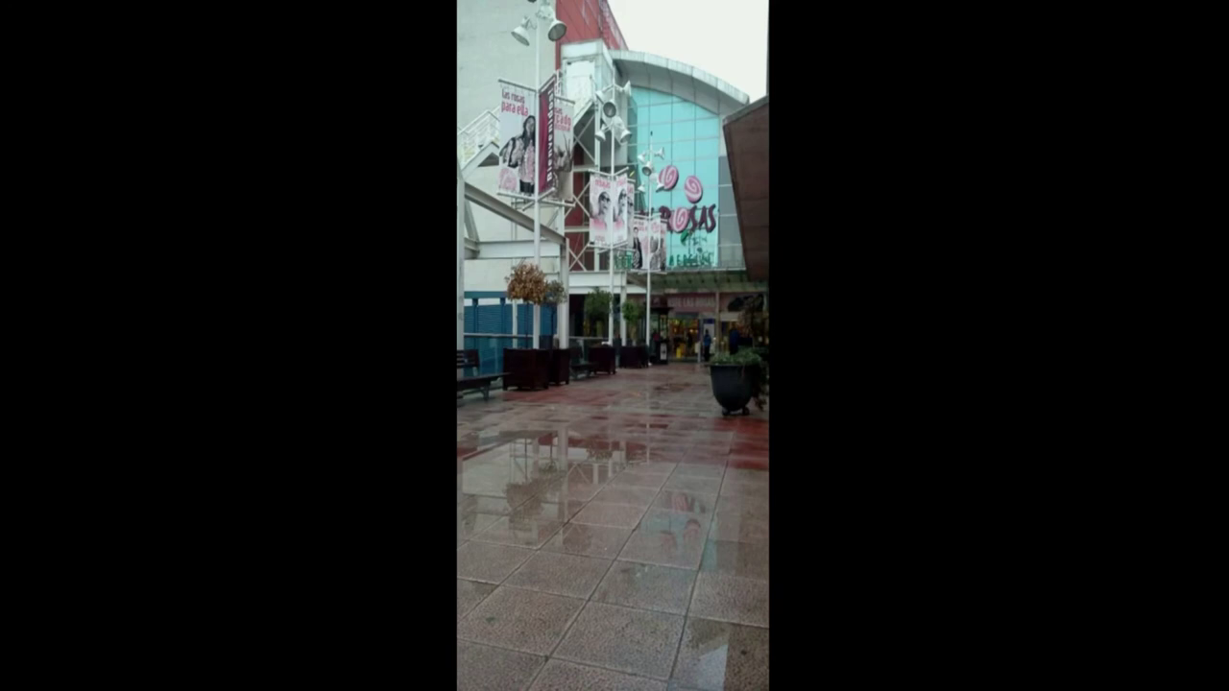
{"action": "left_click", "coordinate": [259, 287]}
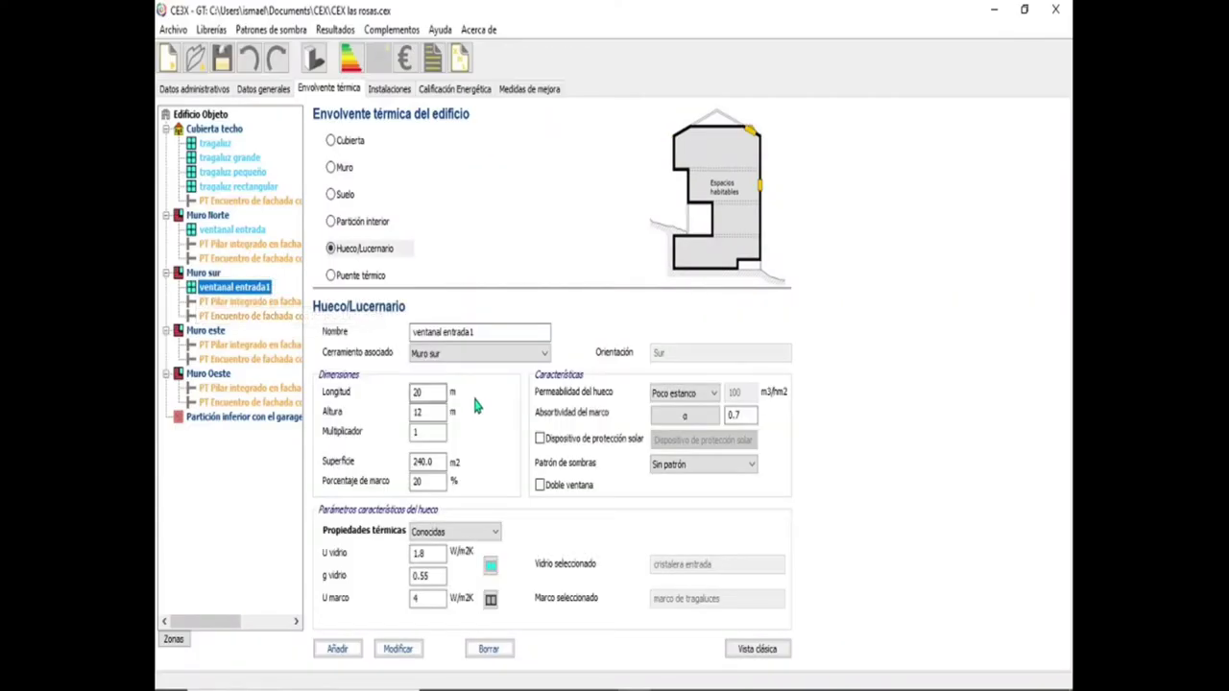
{"action": "left_click", "coordinate": [232, 230]}
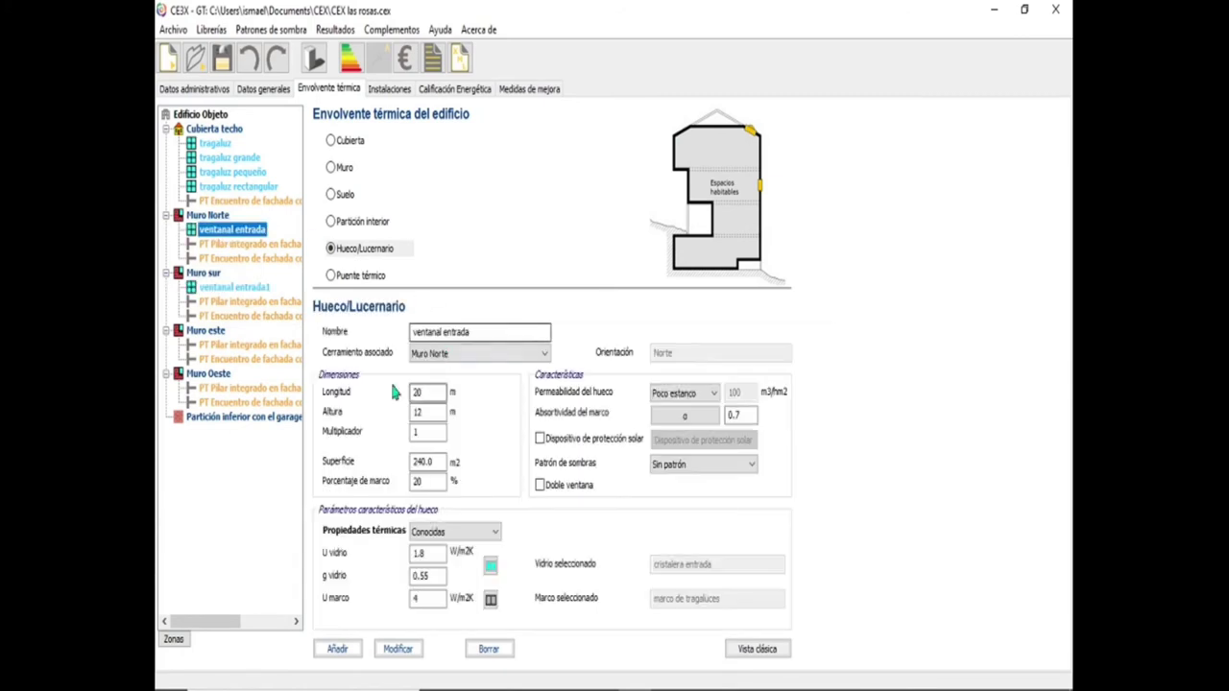
{"action": "left_click", "coordinate": [234, 287]}
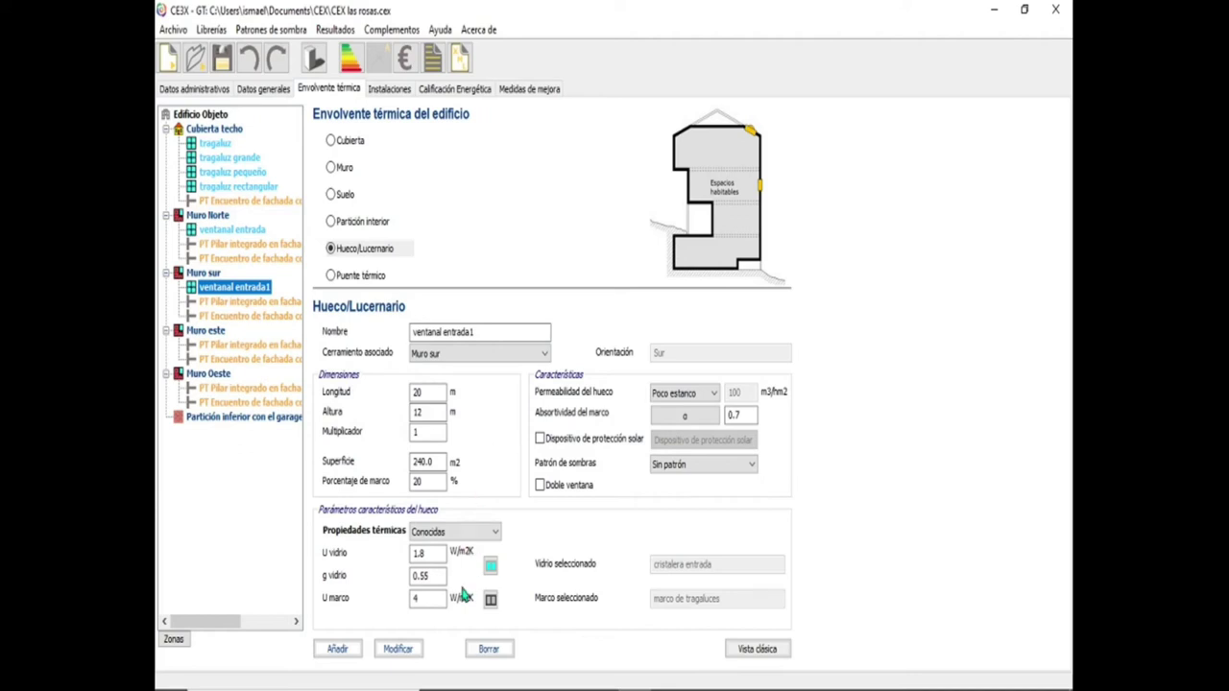
Review the Muro este and Muro Oeste definitions and inspect the muros oeste material layer in the enclosure library.
{"action": "left_click", "coordinate": [199, 332]}
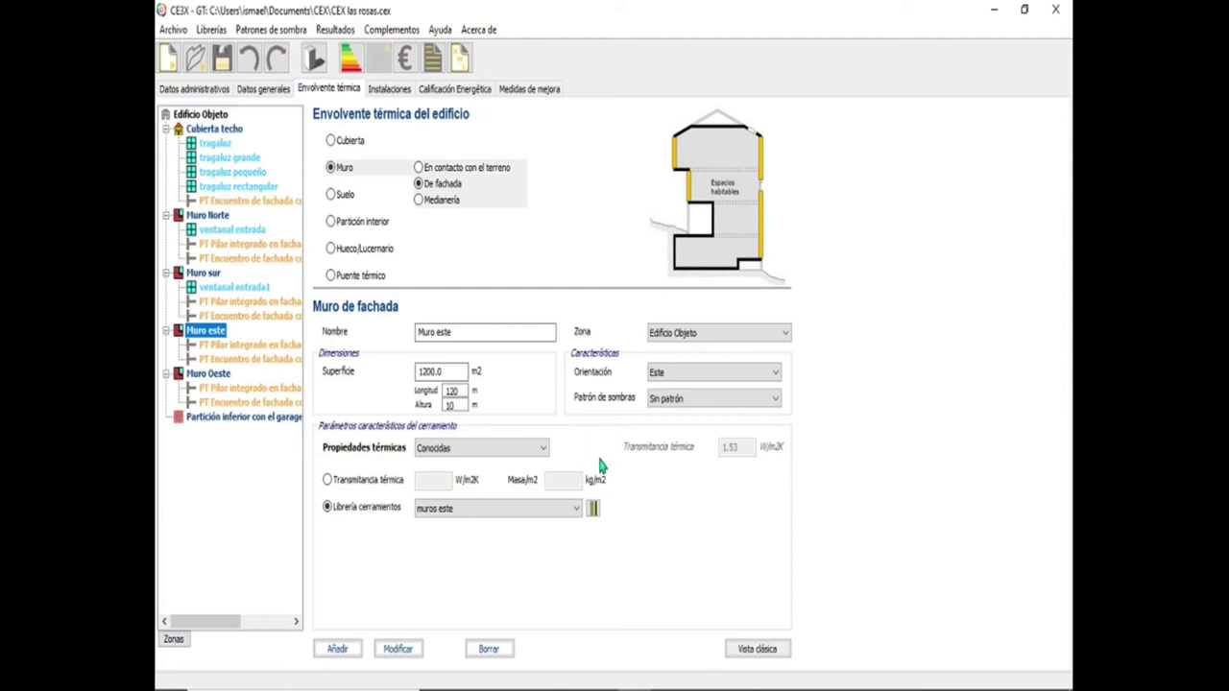
{"action": "left_click", "coordinate": [208, 373]}
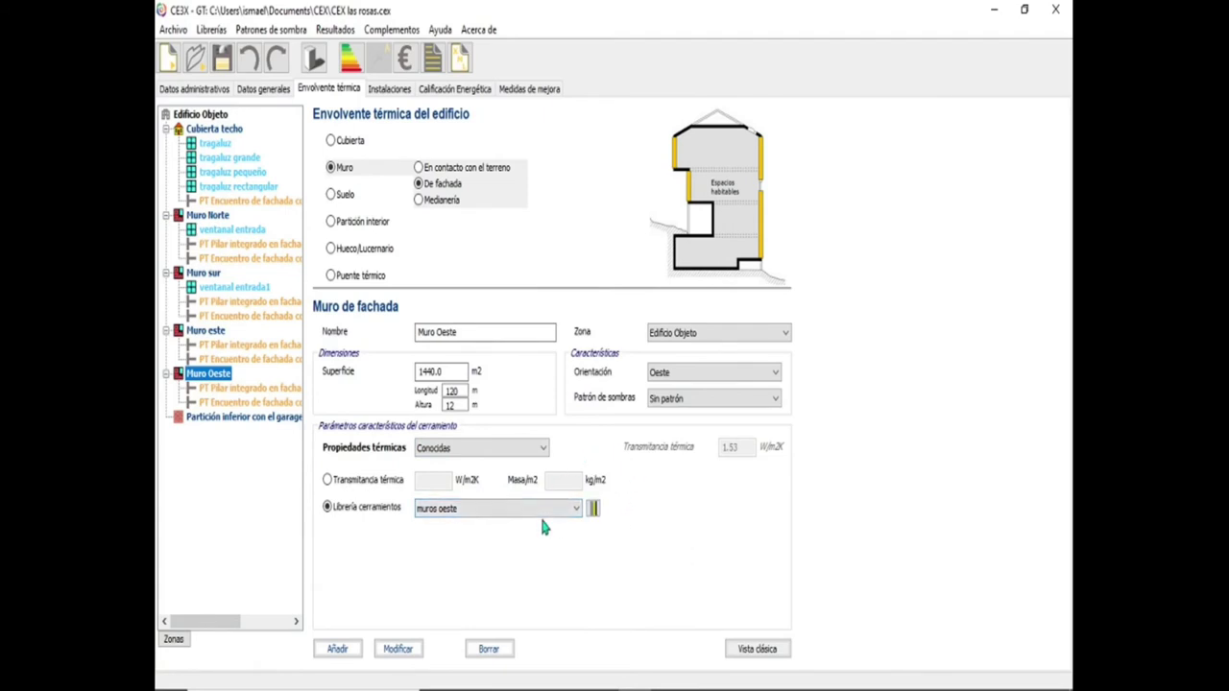
{"action": "left_click", "coordinate": [593, 509]}
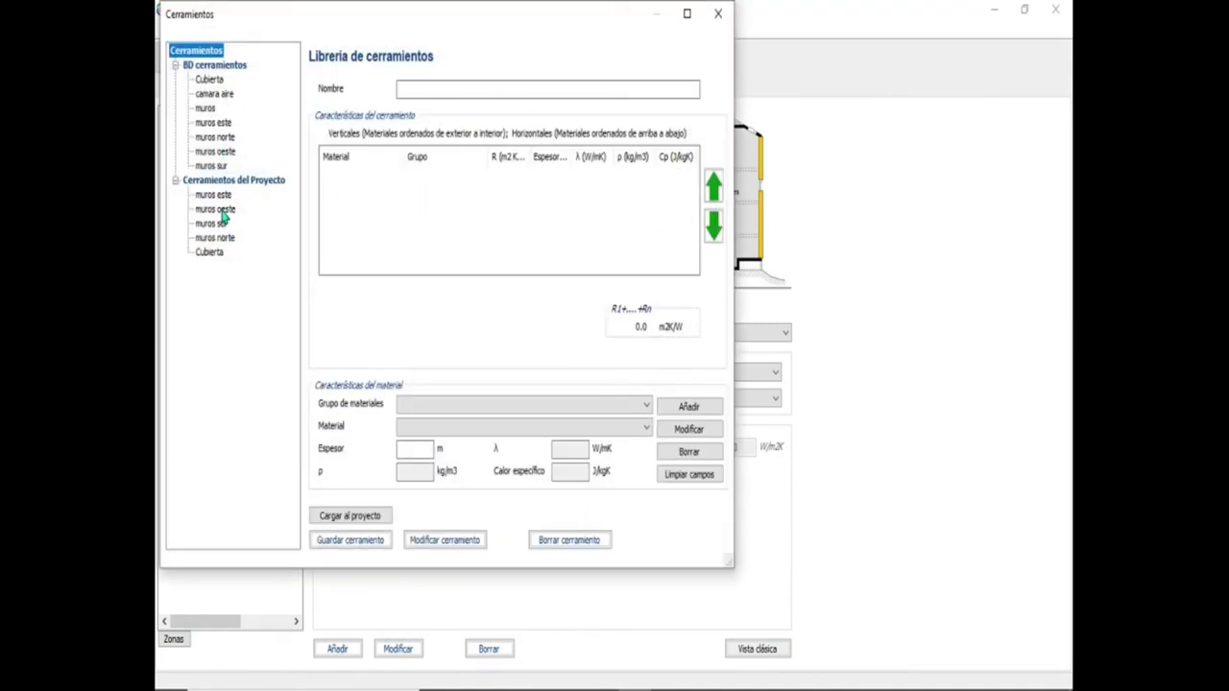
{"action": "left_click", "coordinate": [221, 210]}
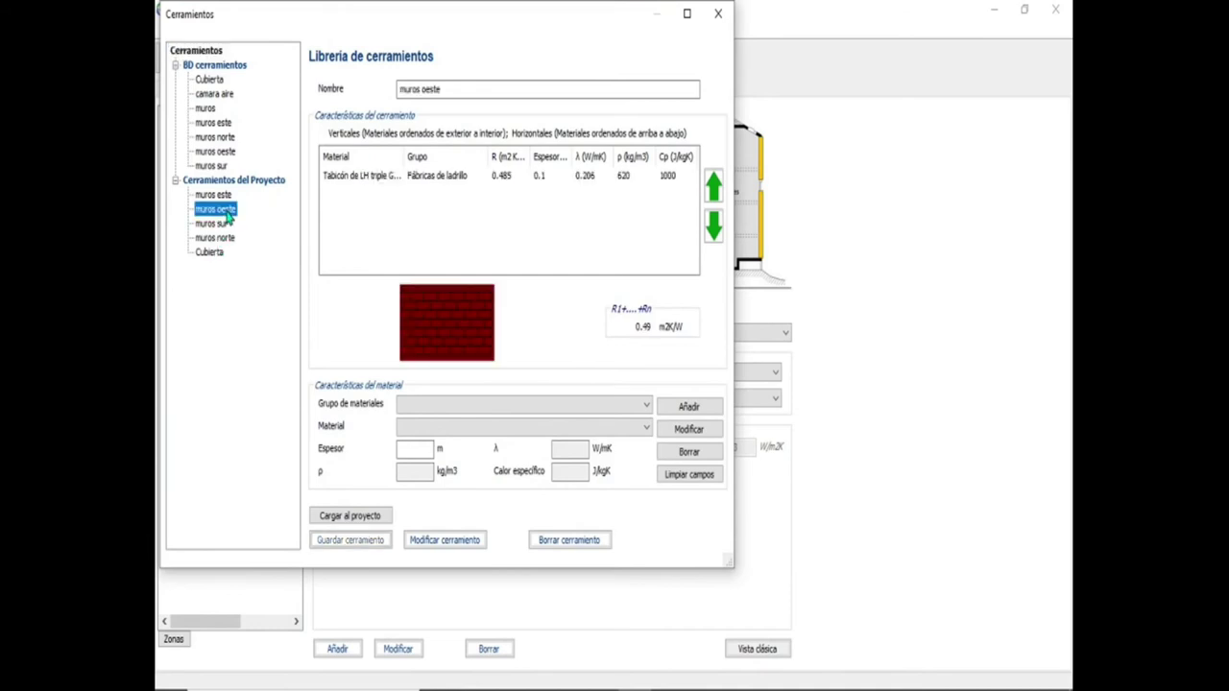
{"action": "left_click", "coordinate": [443, 178]}
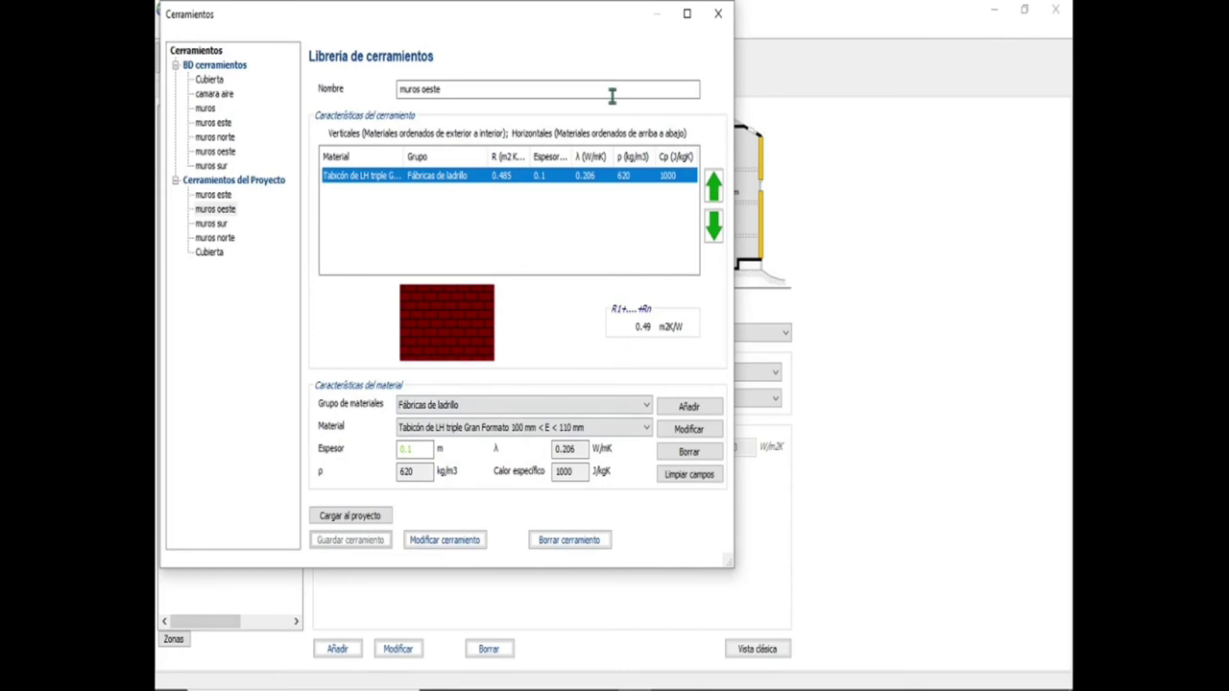
{"action": "left_click", "coordinate": [719, 18]}
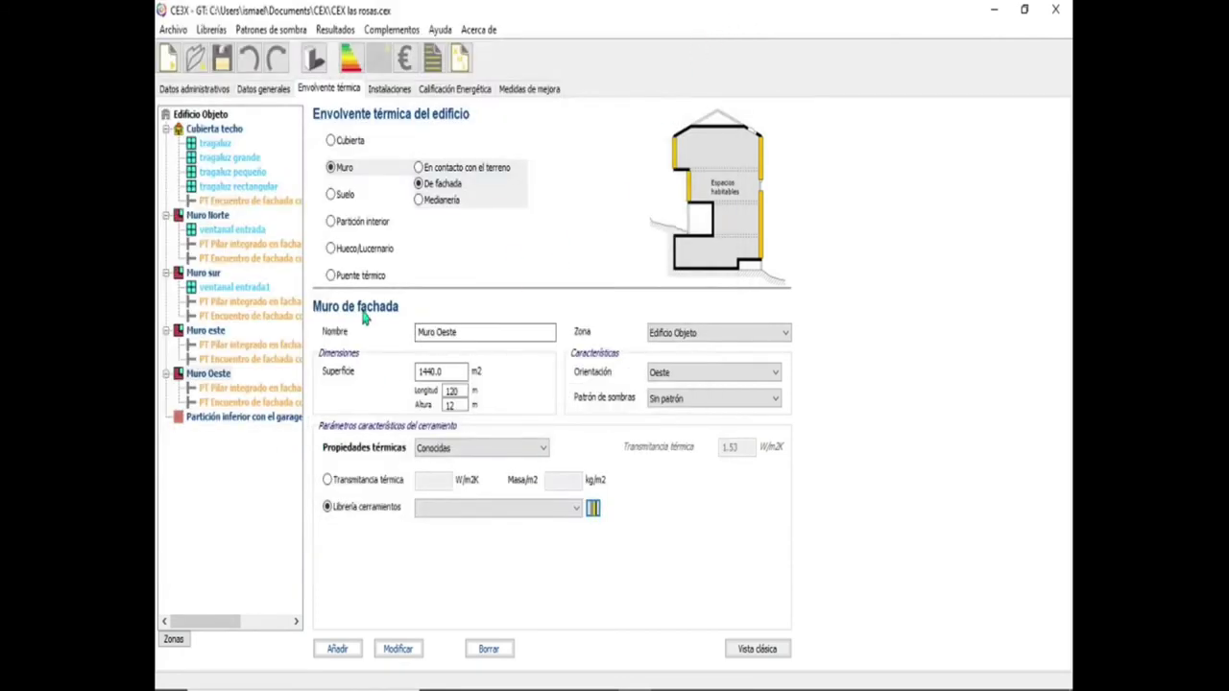
Review the existing garage partition and the floor enclosure options, and open a blank form for a lower horizontal interior partition.
{"action": "left_click", "coordinate": [240, 420]}
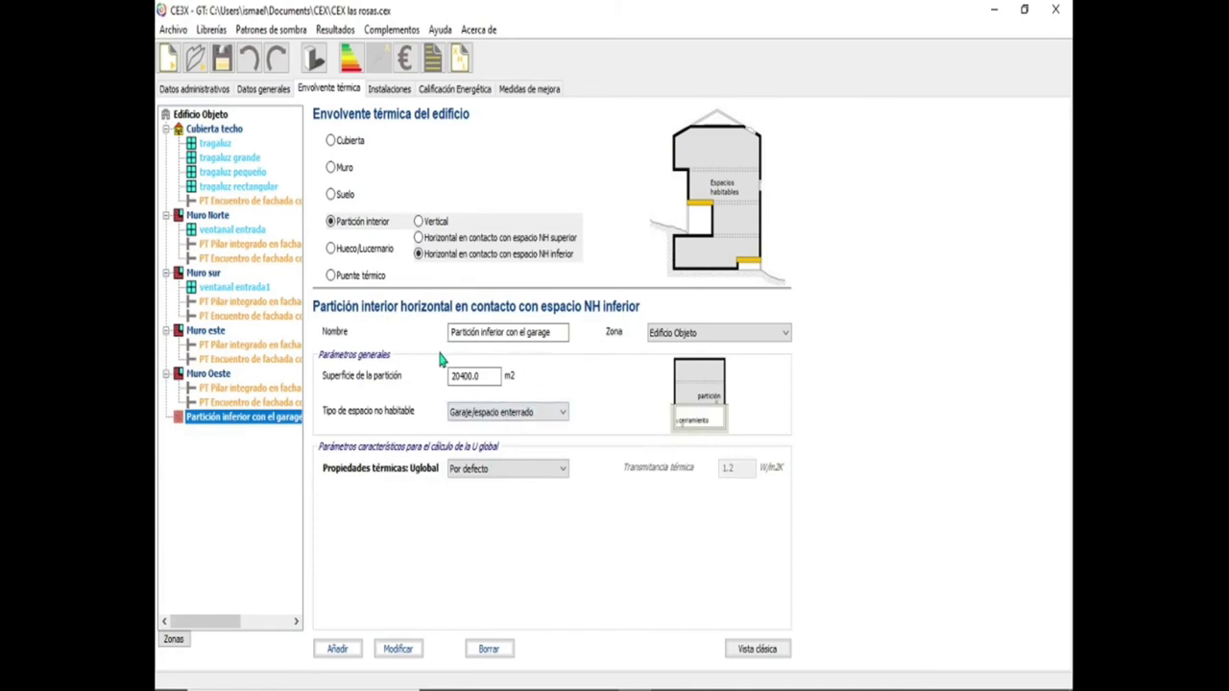
{"action": "left_click", "coordinate": [330, 195]}
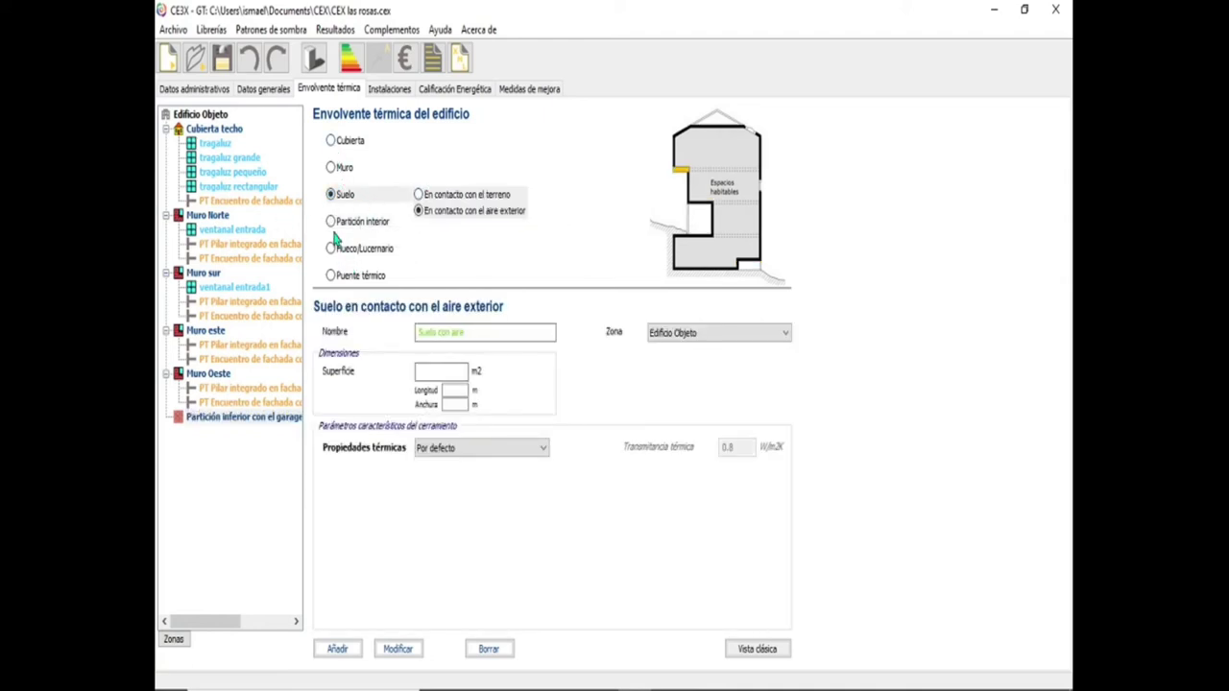
{"action": "left_click", "coordinate": [335, 221]}
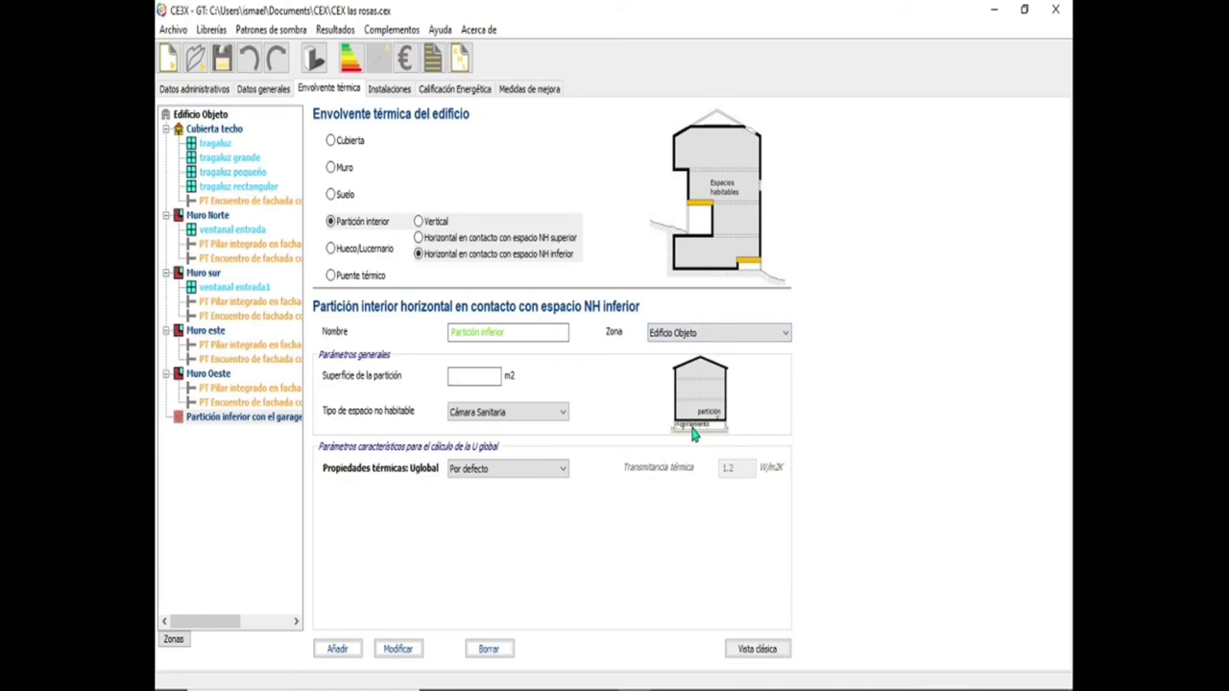
Set the blank lower partition's non-habitable space type to Garaje/espacio enterrado.
{"action": "left_click", "coordinate": [562, 413]}
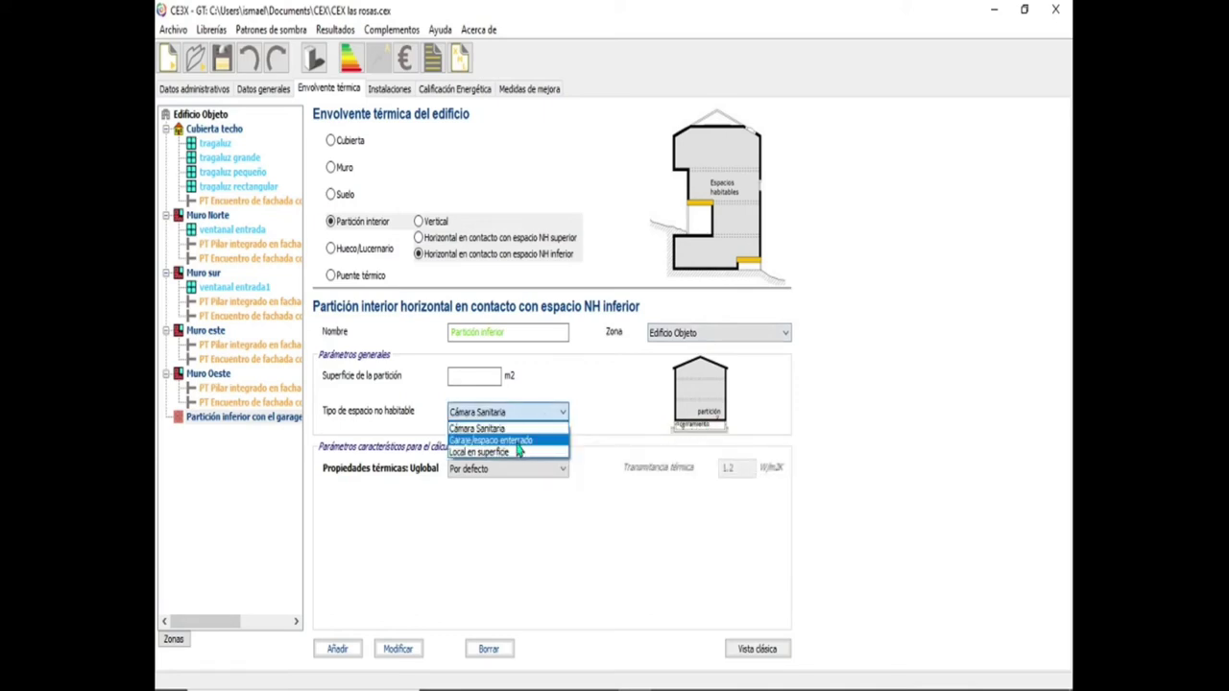
{"action": "left_click", "coordinate": [261, 422]}
{"action": "left_click", "coordinate": [263, 426]}
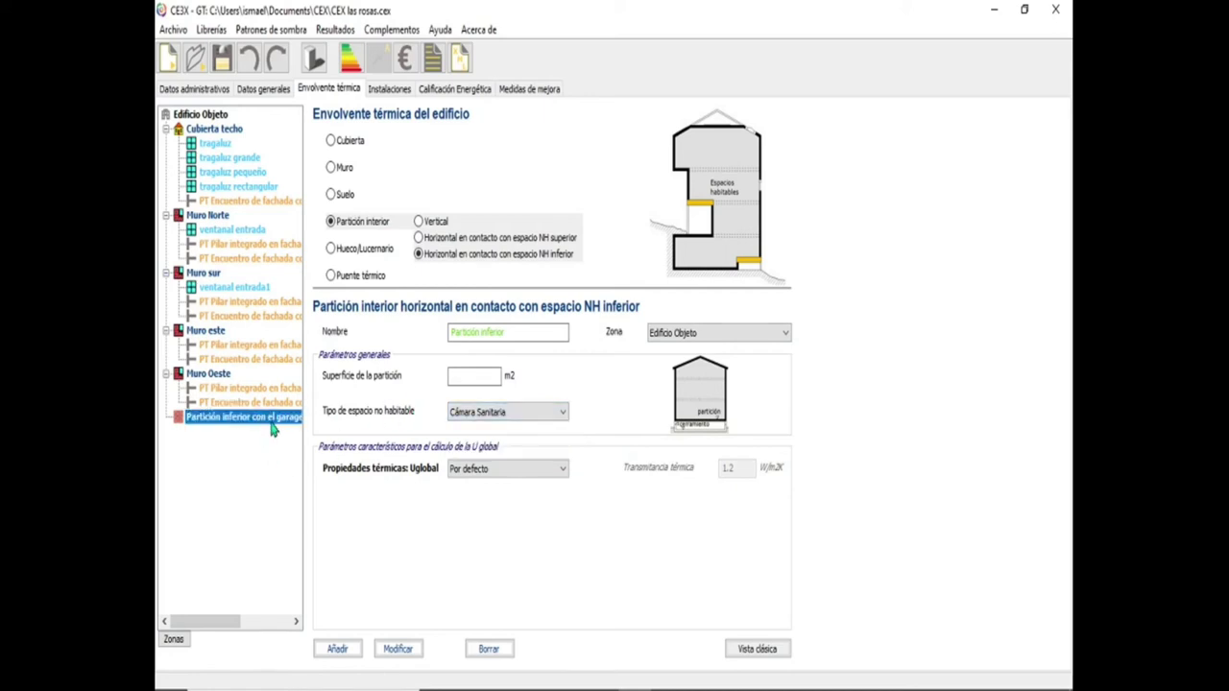
{"action": "left_click", "coordinate": [480, 415]}
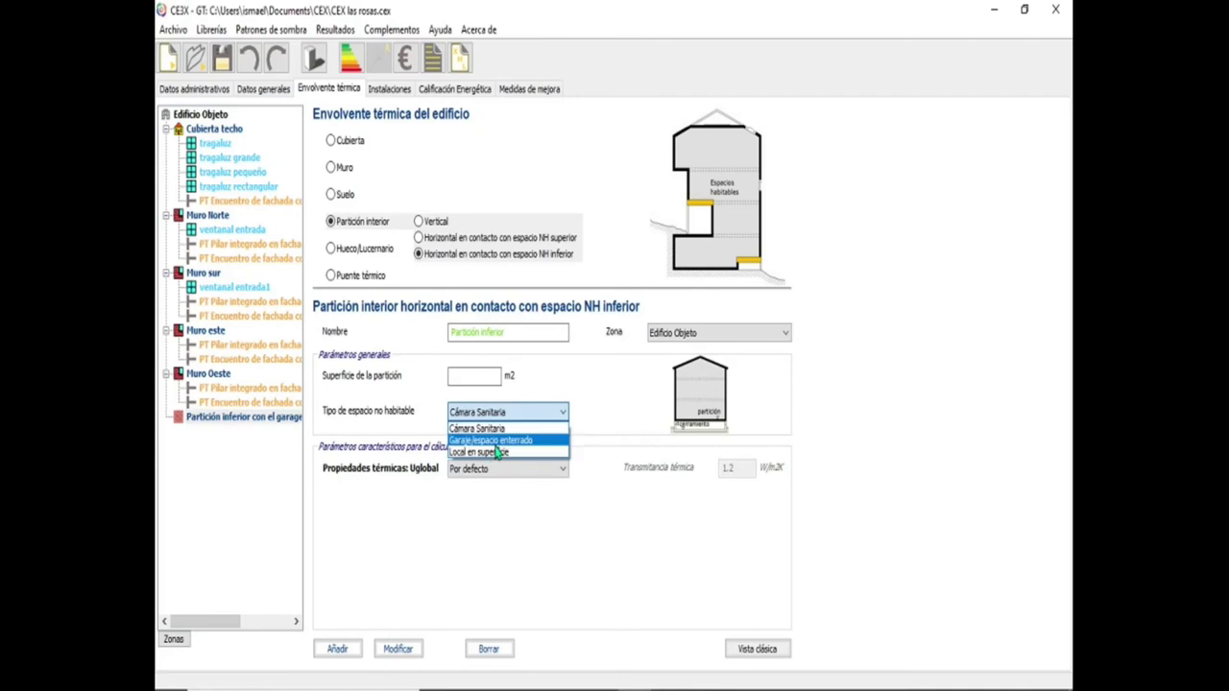
{"action": "left_click", "coordinate": [498, 442]}
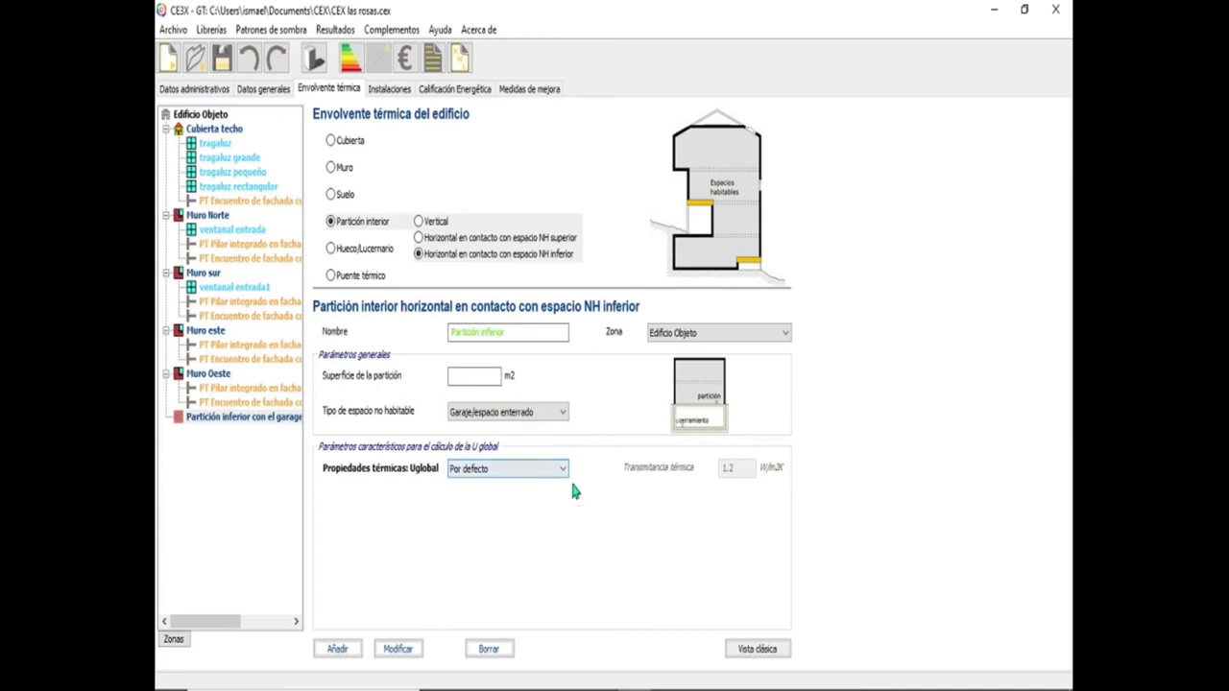
Enter a surface of 22000 m2 for the blank lower partition, and open a blank window or skylight form.
{"action": "left_click", "coordinate": [477, 378]}
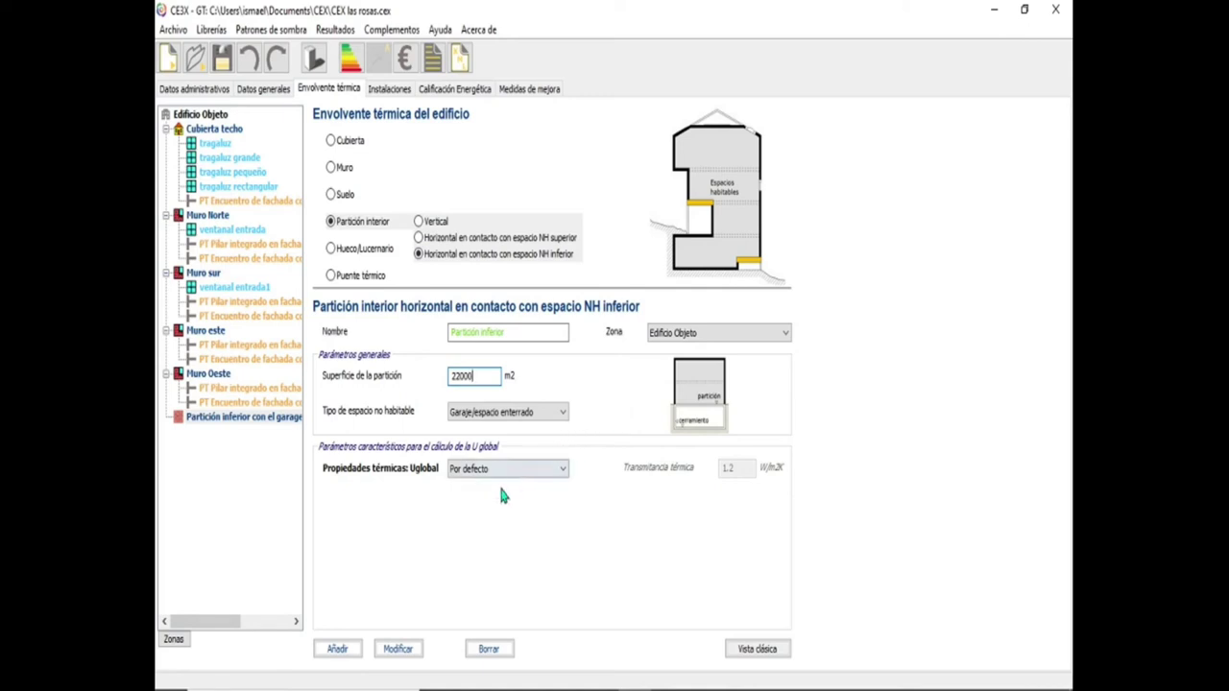
{"action": "left_click", "coordinate": [334, 249]}
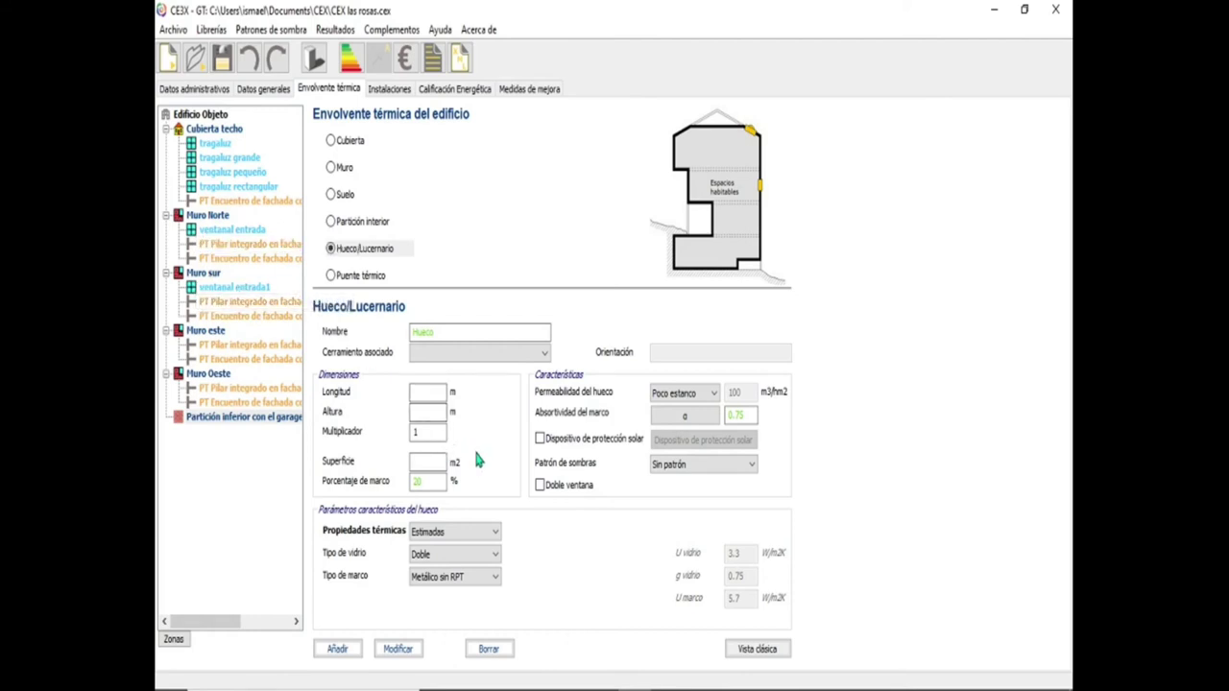
Exclude Contorno de hueco and Caja de persiana from the selected default thermal bridges.
{"action": "left_click", "coordinate": [332, 276]}
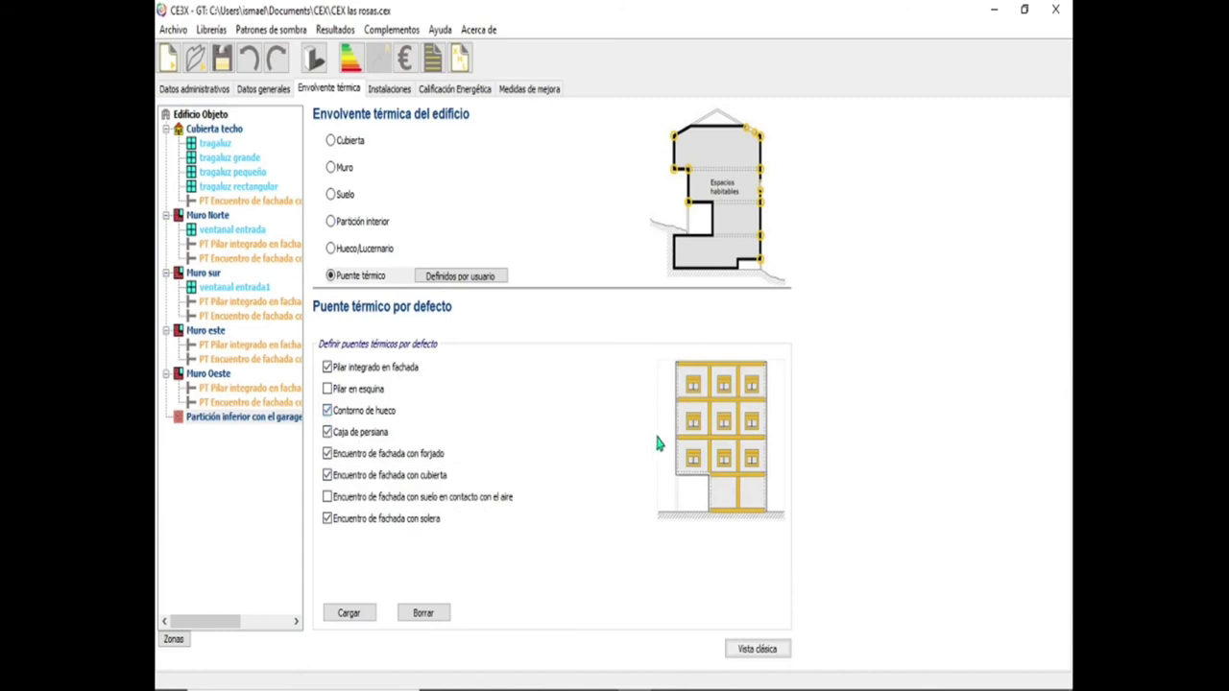
{"action": "left_click", "coordinate": [328, 410]}
{"action": "left_click", "coordinate": [328, 432]}
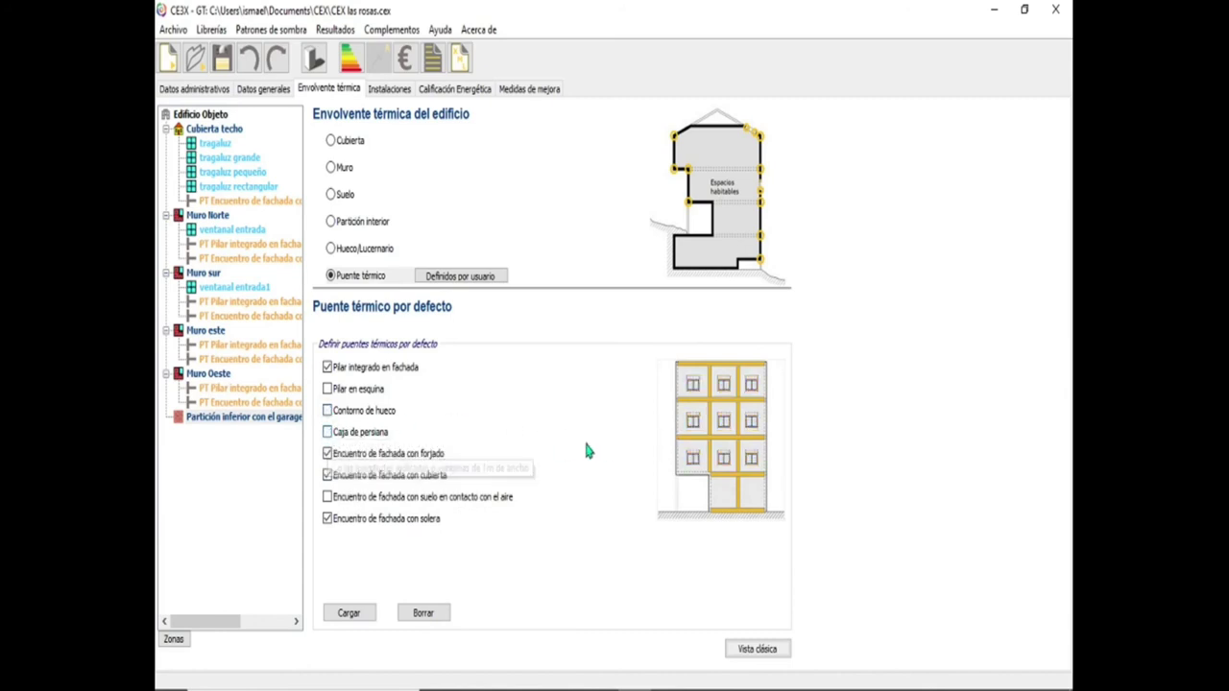
Review Equipo ACS 1 in the installations, checking its covered demand percentage, equipment age options and generator type options.
{"action": "left_click", "coordinate": [405, 87]}
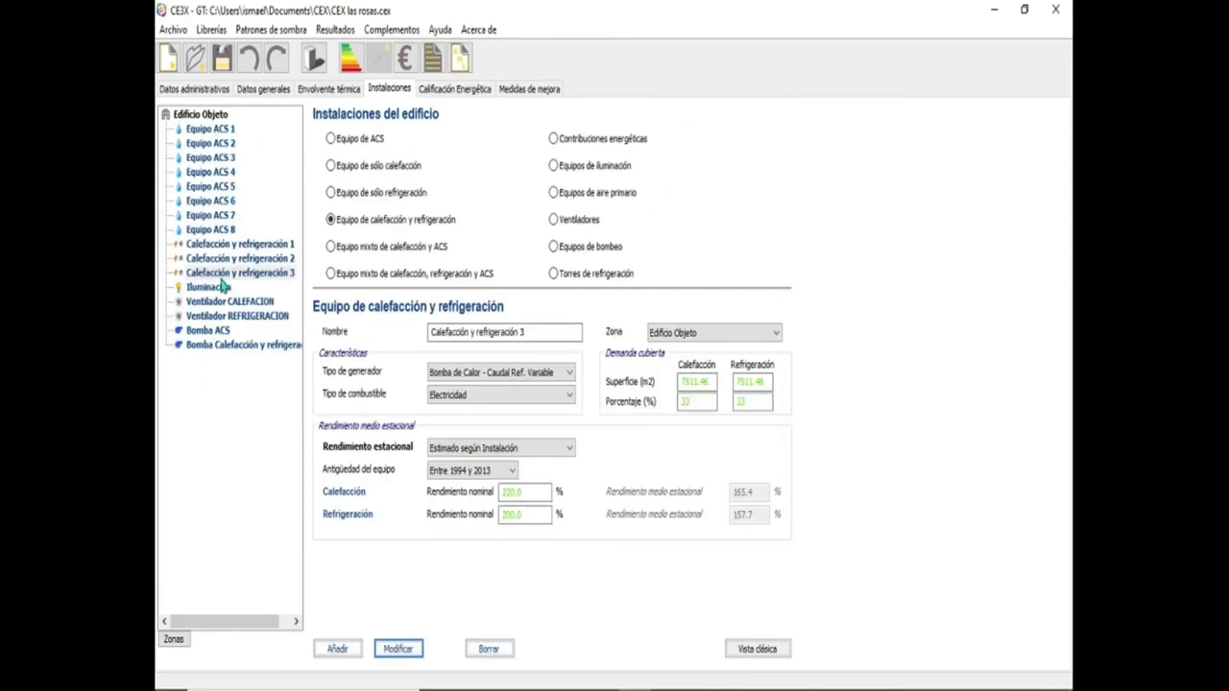
{"action": "left_click", "coordinate": [217, 131]}
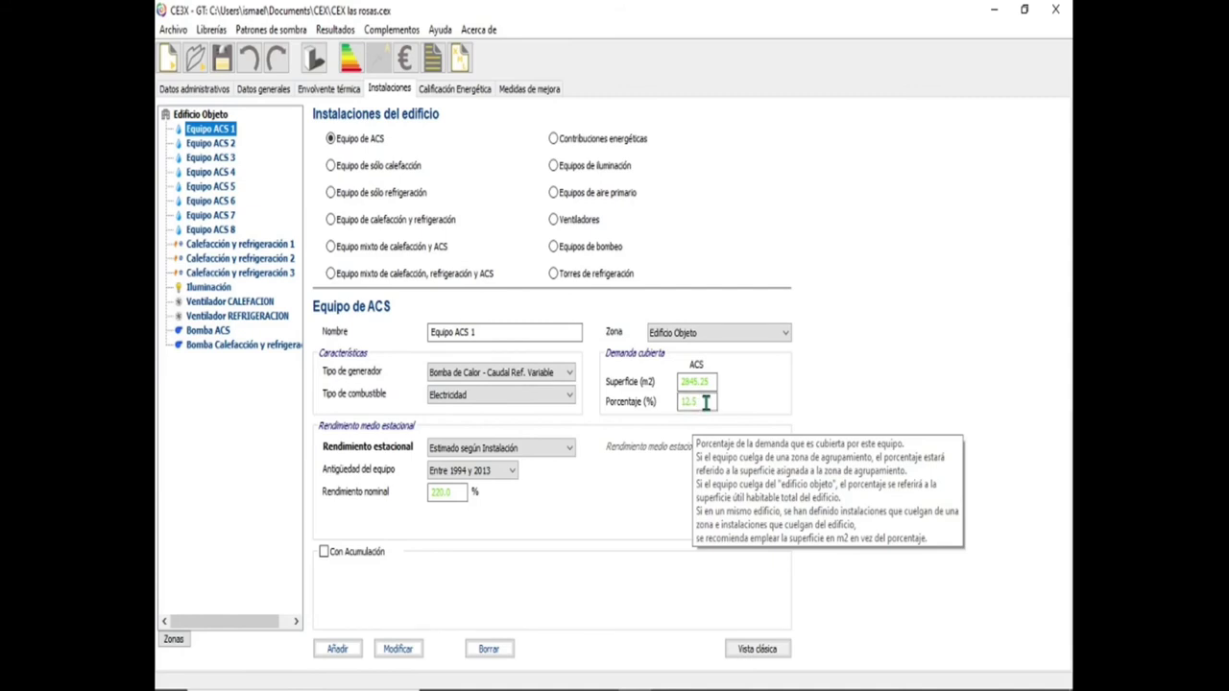
{"action": "left_click", "coordinate": [705, 403]}
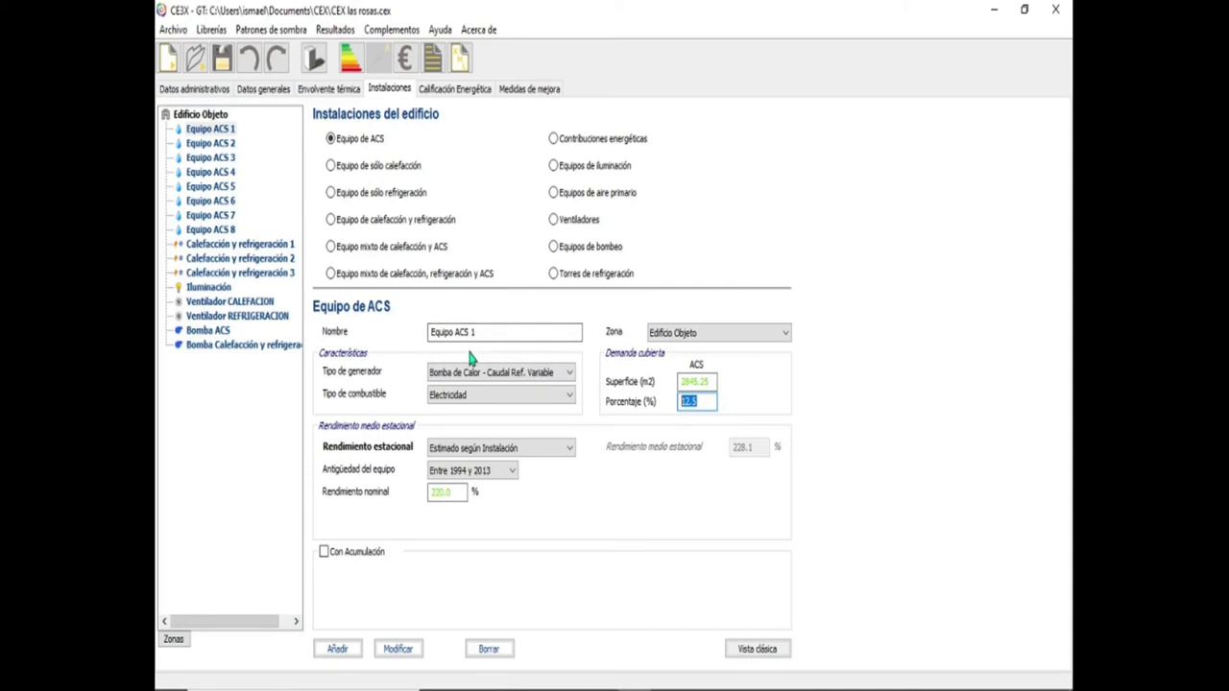
{"action": "left_click", "coordinate": [495, 474]}
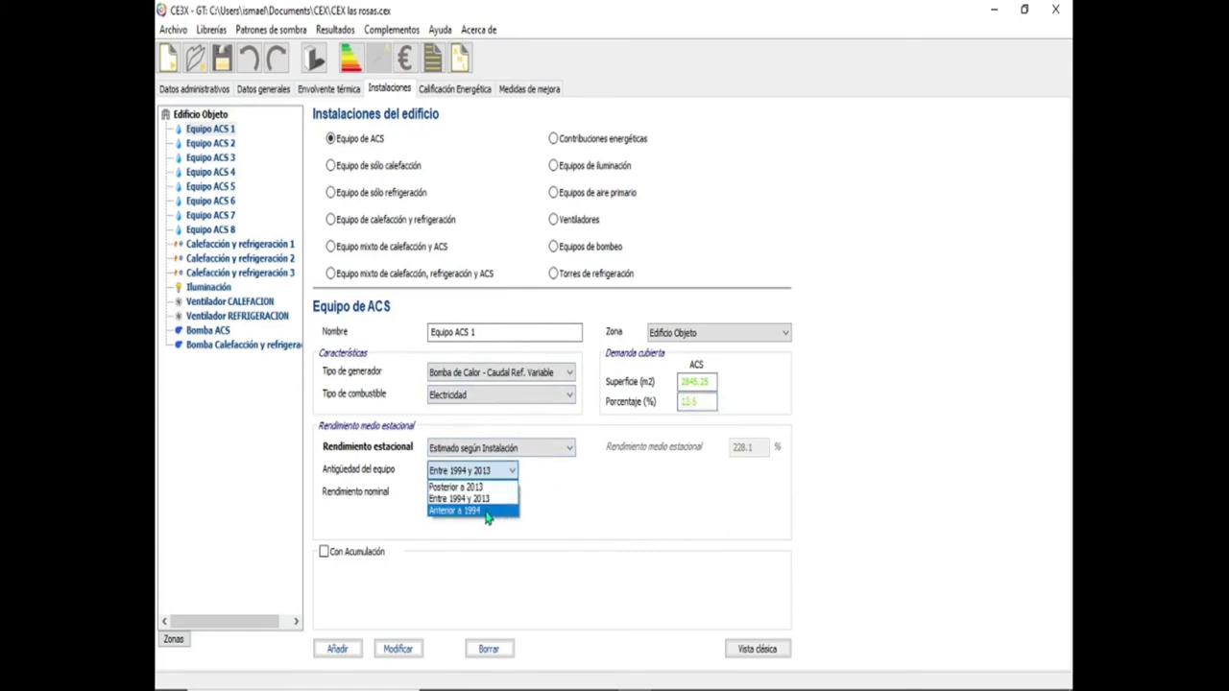
{"action": "left_click", "coordinate": [567, 483]}
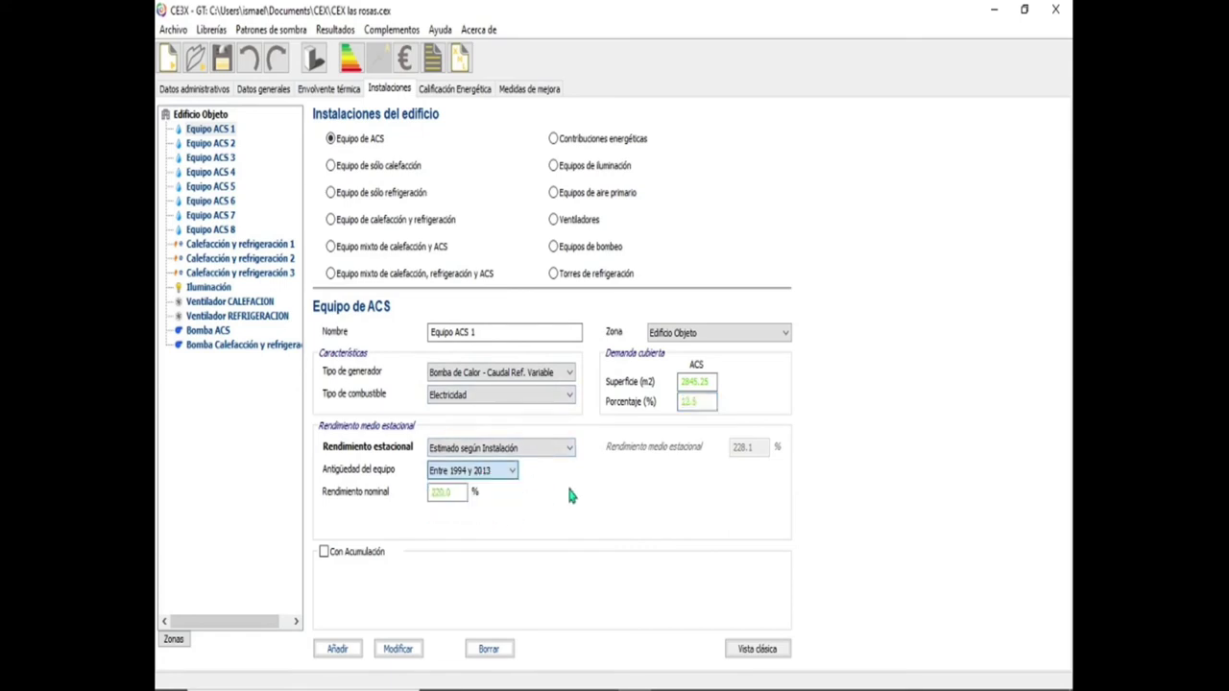
{"action": "left_click", "coordinate": [495, 380]}
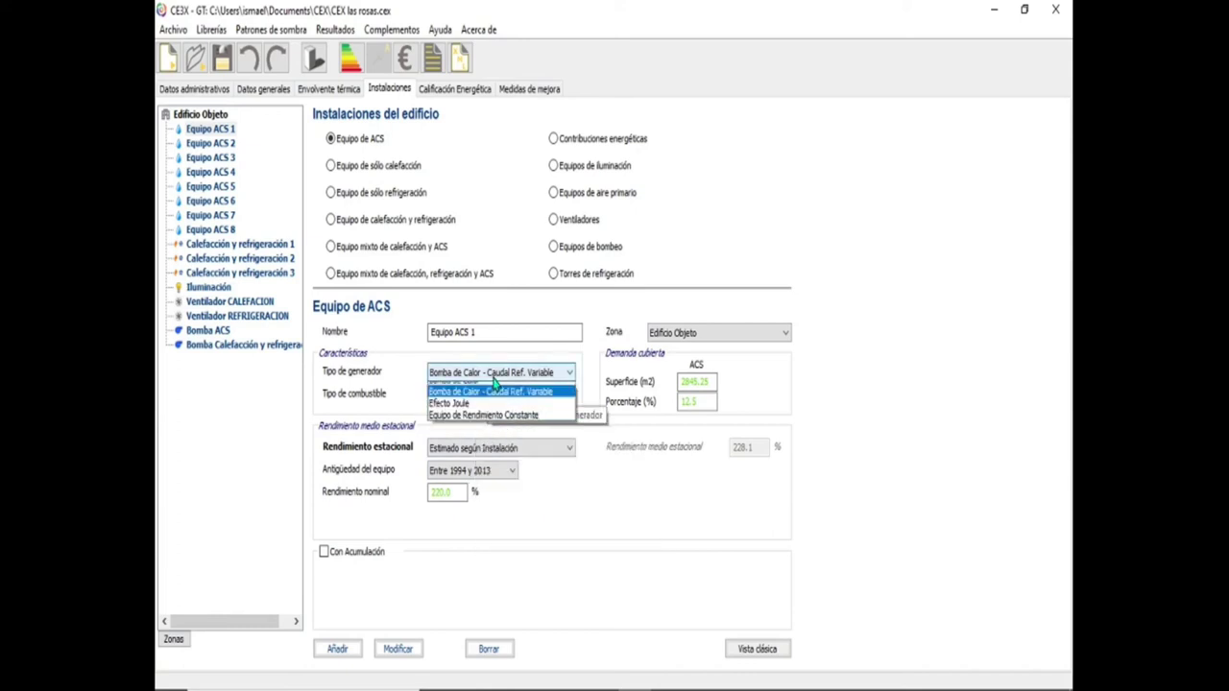
{"action": "left_click", "coordinate": [506, 378]}
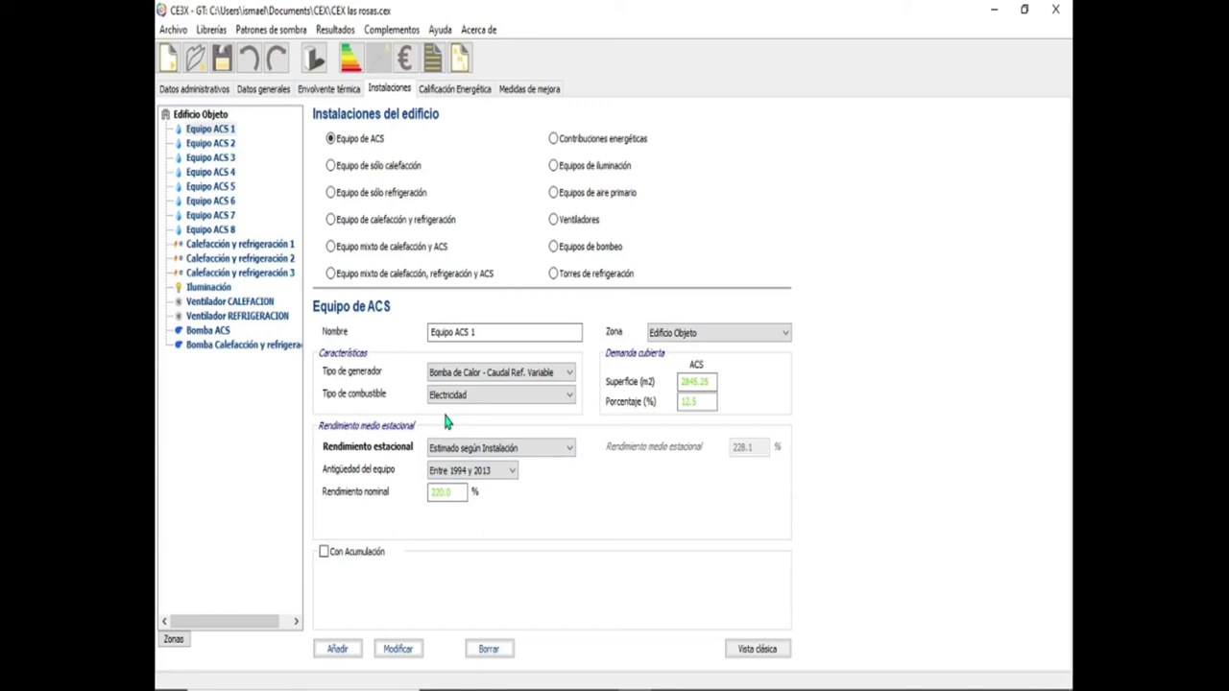
Look through the definitions of the other ACS units in the installations.
{"action": "left_click", "coordinate": [211, 154]}
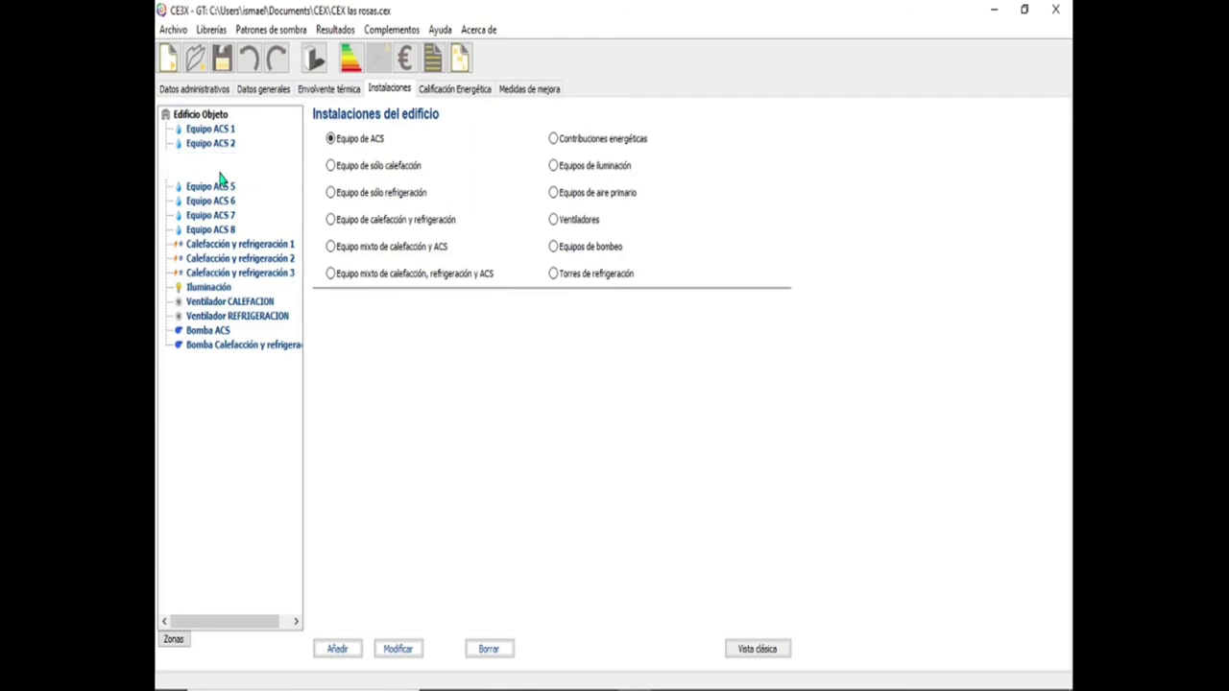
{"action": "left_click", "coordinate": [219, 186]}
{"action": "left_click", "coordinate": [221, 200]}
{"action": "left_click", "coordinate": [223, 227]}
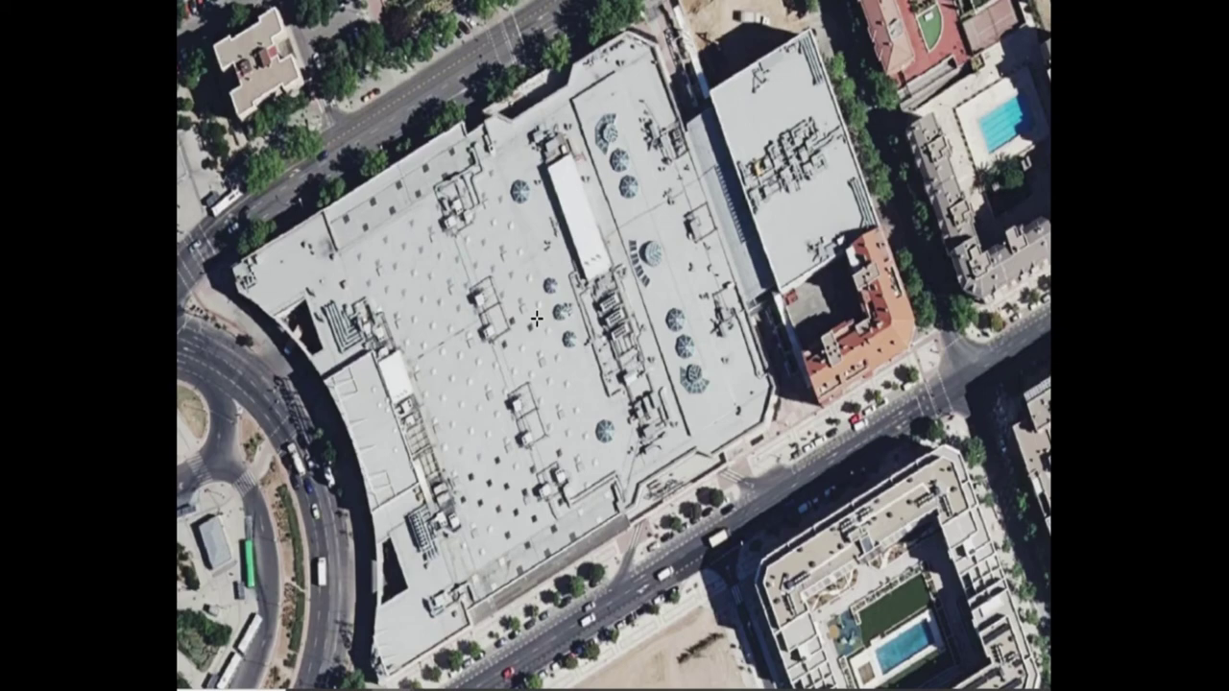
Open Calefacción y refrigeración 1 and check its generator type, keeping Bomba de Calor - Caudal Ref. Variable.
{"action": "left_click", "coordinate": [243, 247]}
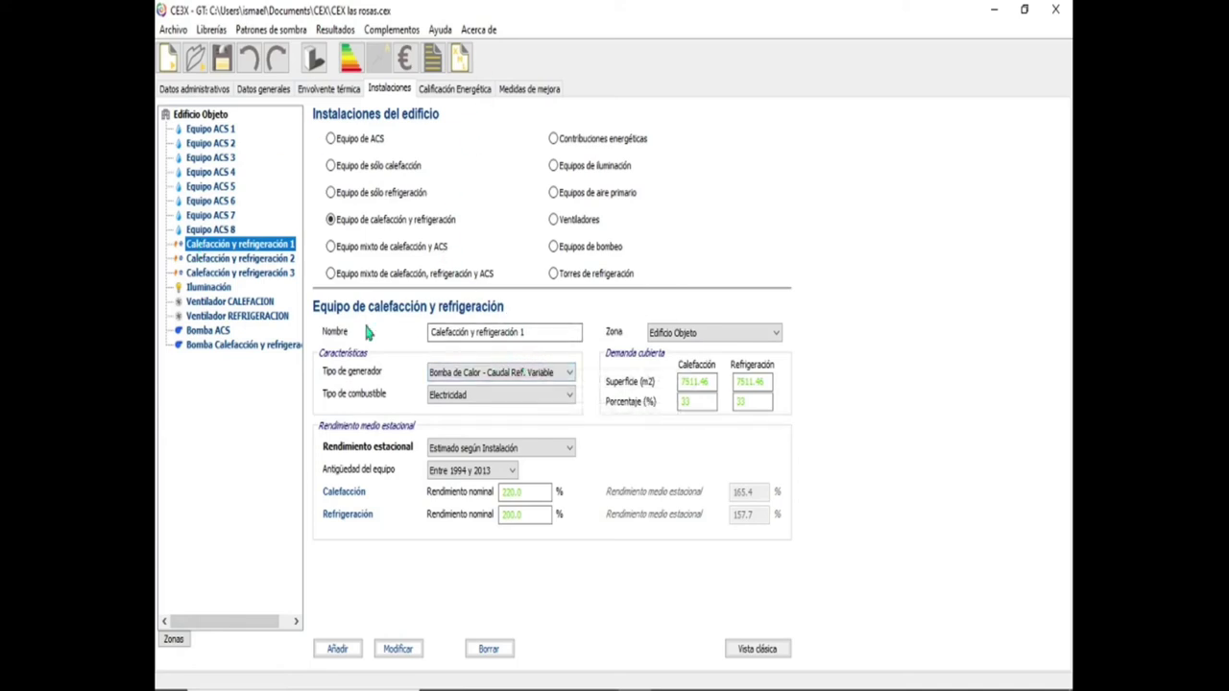
{"action": "left_click", "coordinate": [211, 302]}
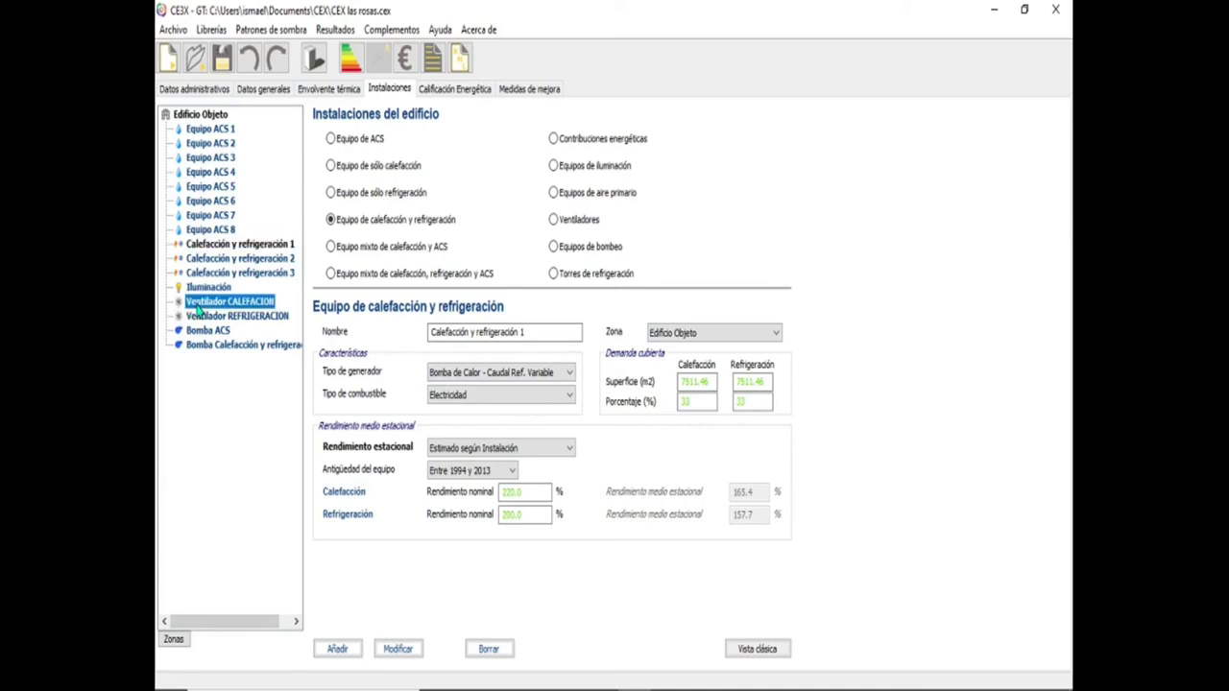
{"action": "left_click", "coordinate": [219, 232]}
{"action": "left_click", "coordinate": [230, 246]}
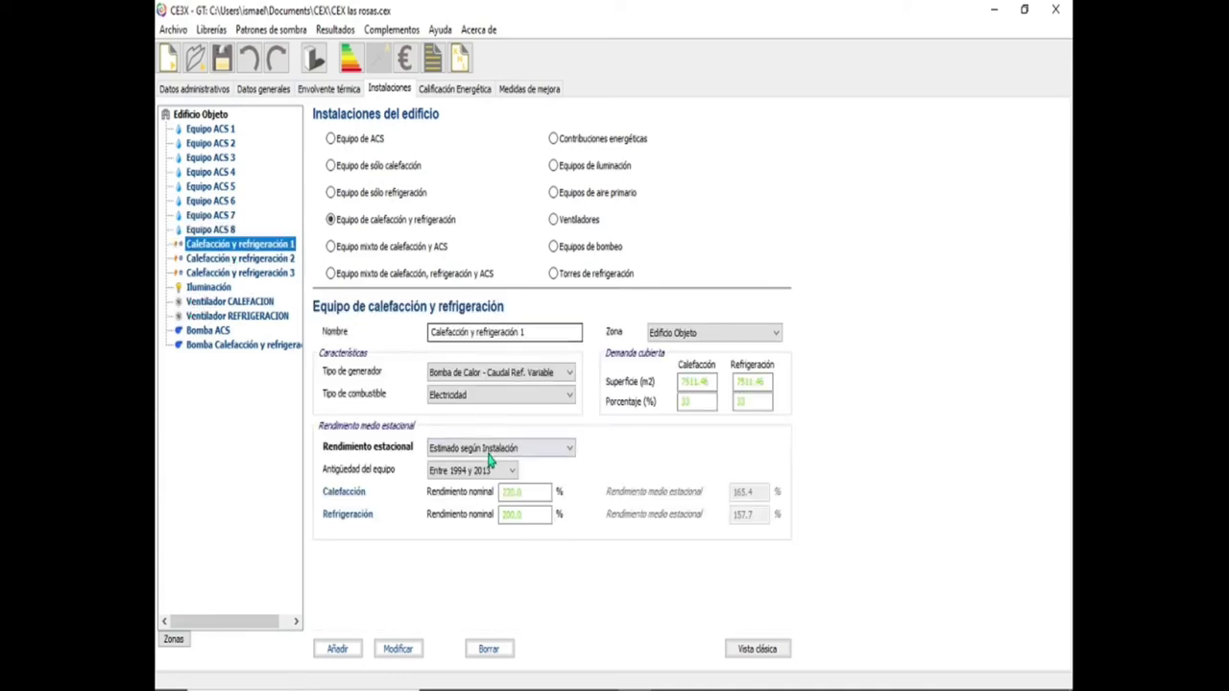
{"action": "left_click", "coordinate": [509, 380]}
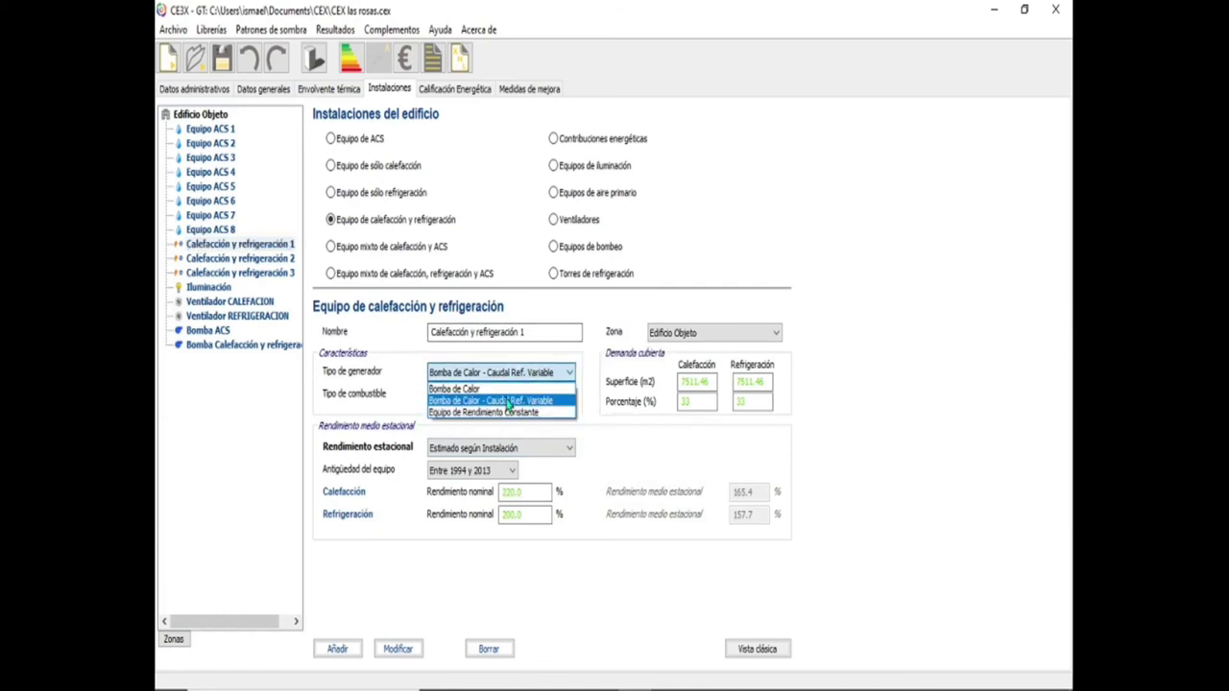
{"action": "left_click", "coordinate": [507, 402]}
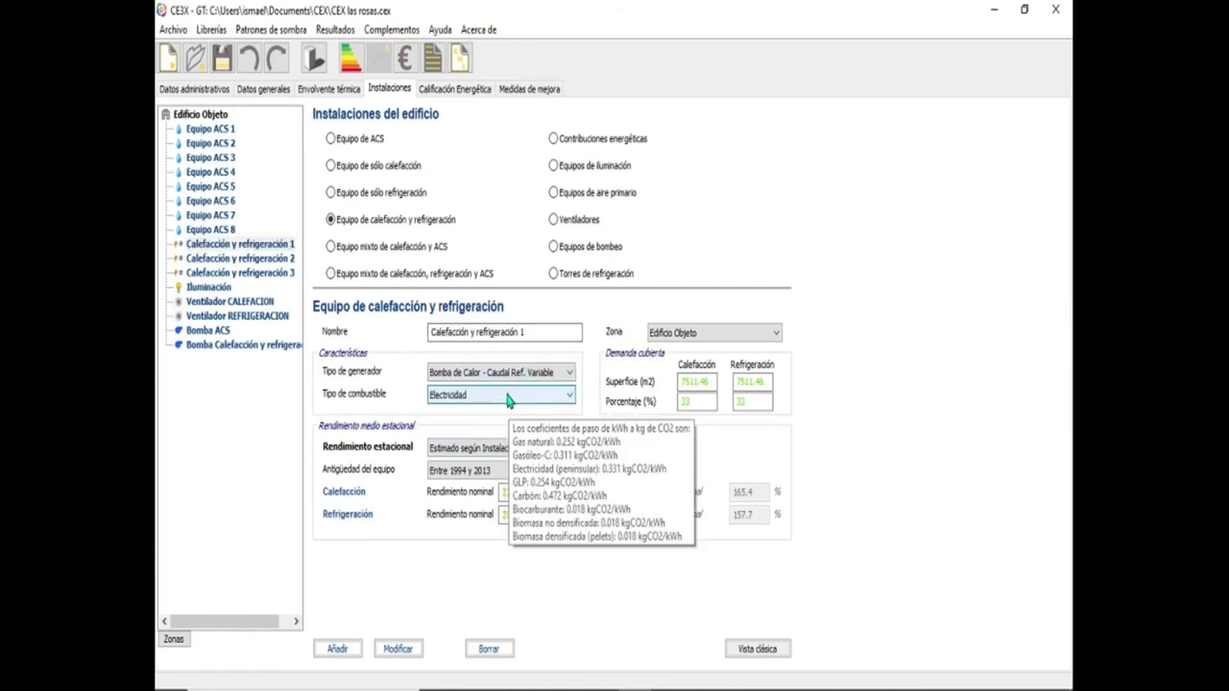
Check the covered demand percentage, seasonal performance options and equipment age of Calefacción y refrigeración 1.
{"action": "double_click", "coordinate": [688, 401]}
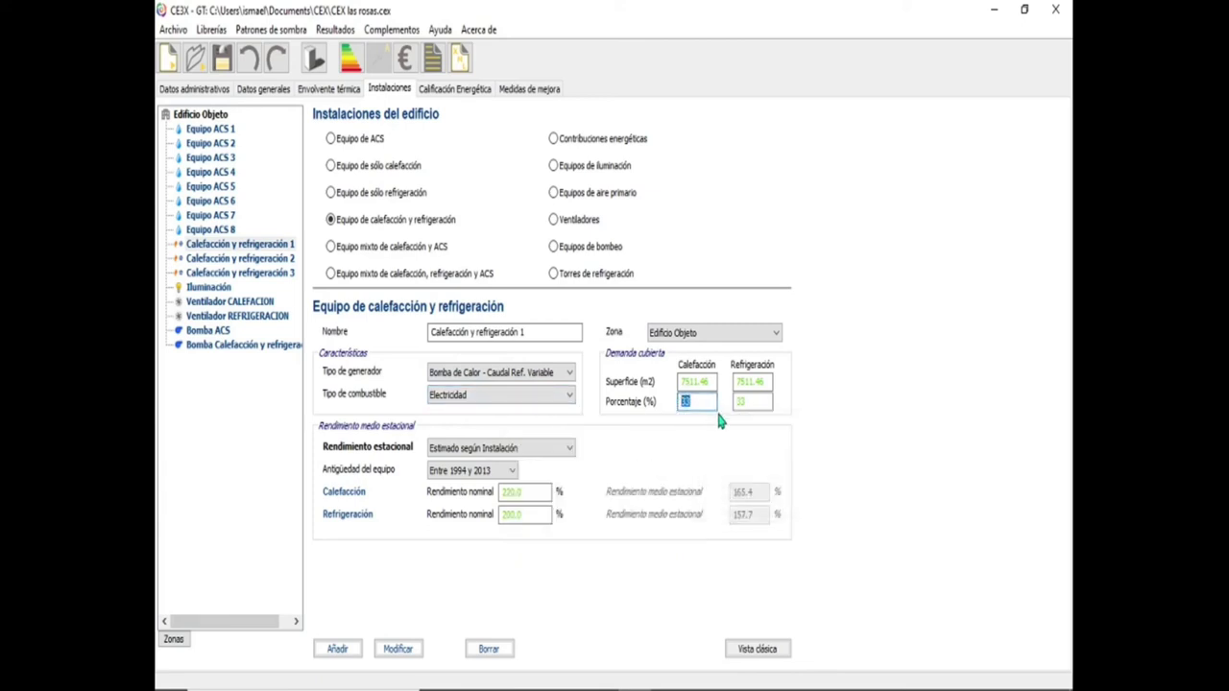
{"action": "left_click", "coordinate": [535, 459]}
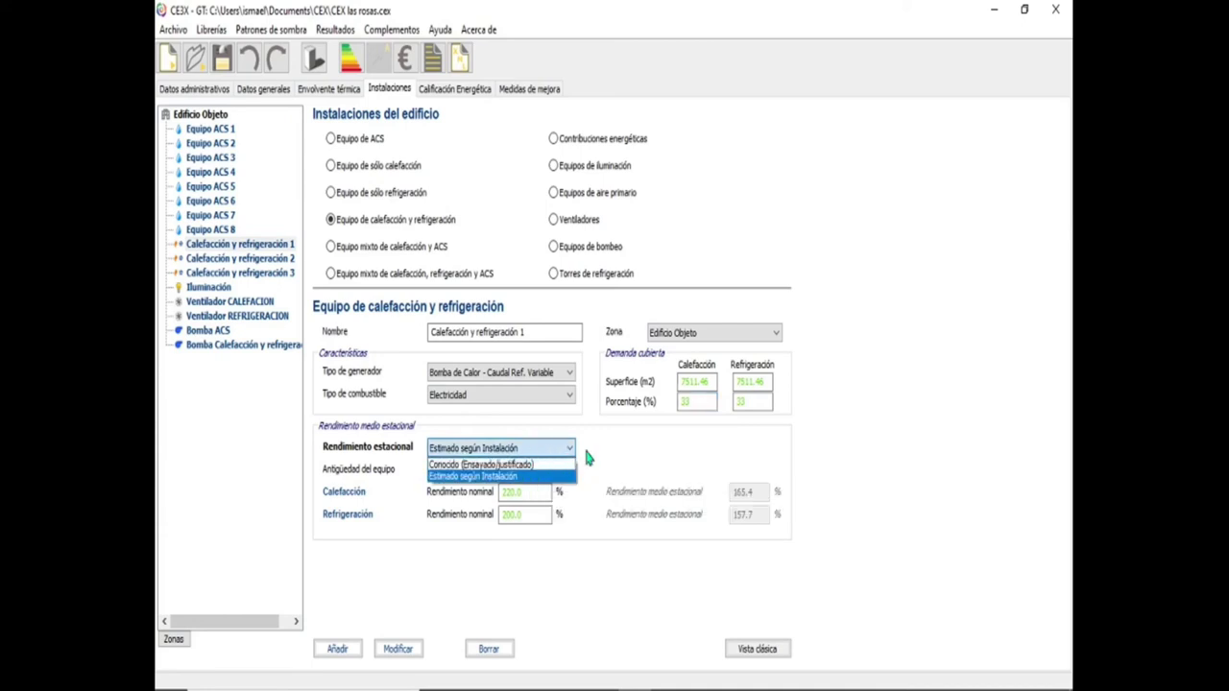
{"action": "left_click", "coordinate": [588, 458]}
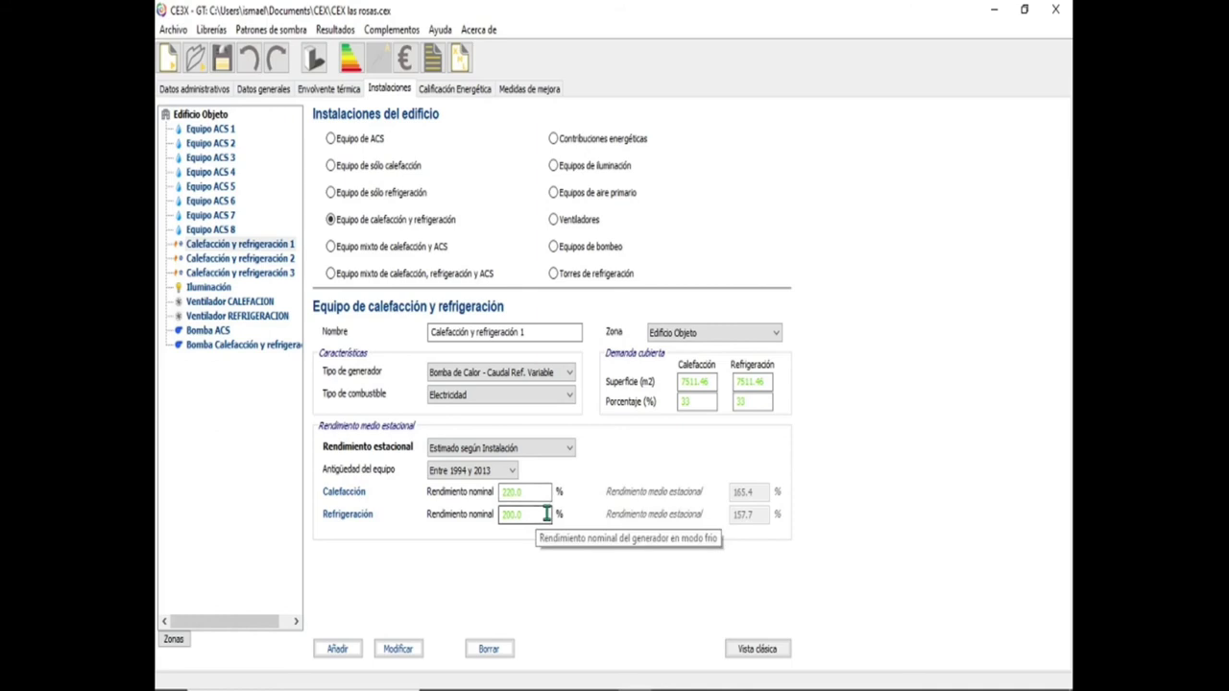
{"action": "left_click", "coordinate": [476, 471]}
{"action": "left_click", "coordinate": [459, 498]}
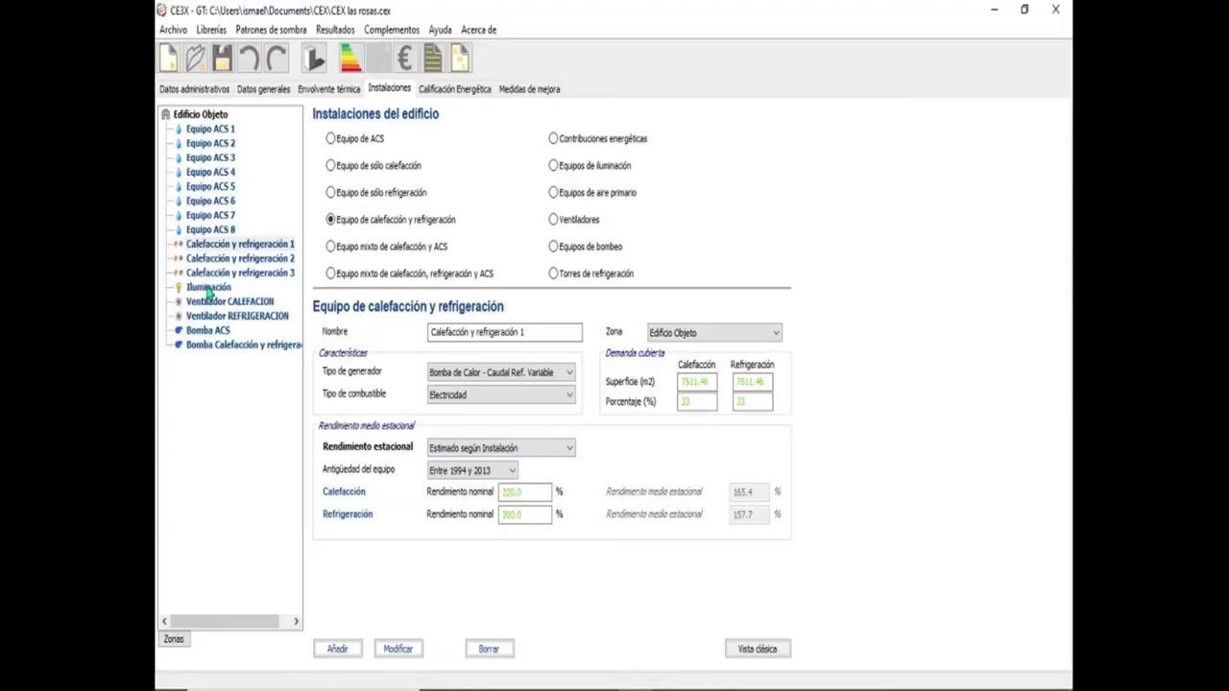
Review the Iluminación installation's activity and illuminance, and select Fluorescencia compacta as its equipment type.
{"action": "left_click", "coordinate": [206, 289]}
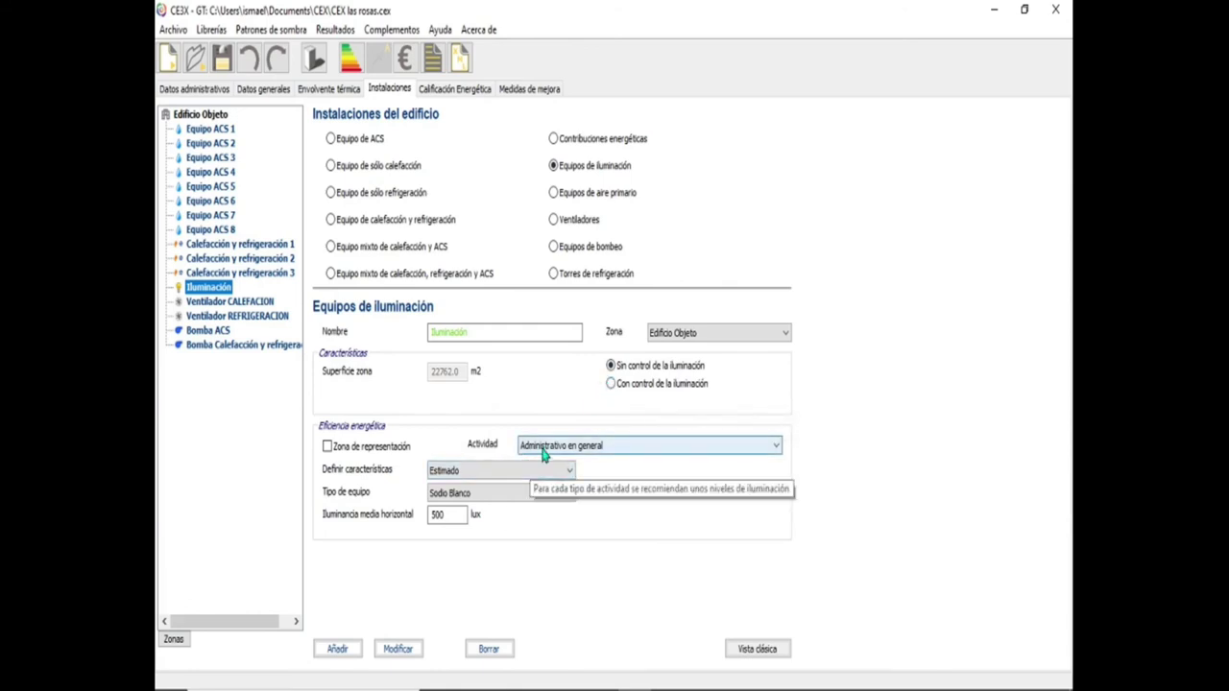
{"action": "left_click", "coordinate": [447, 516]}
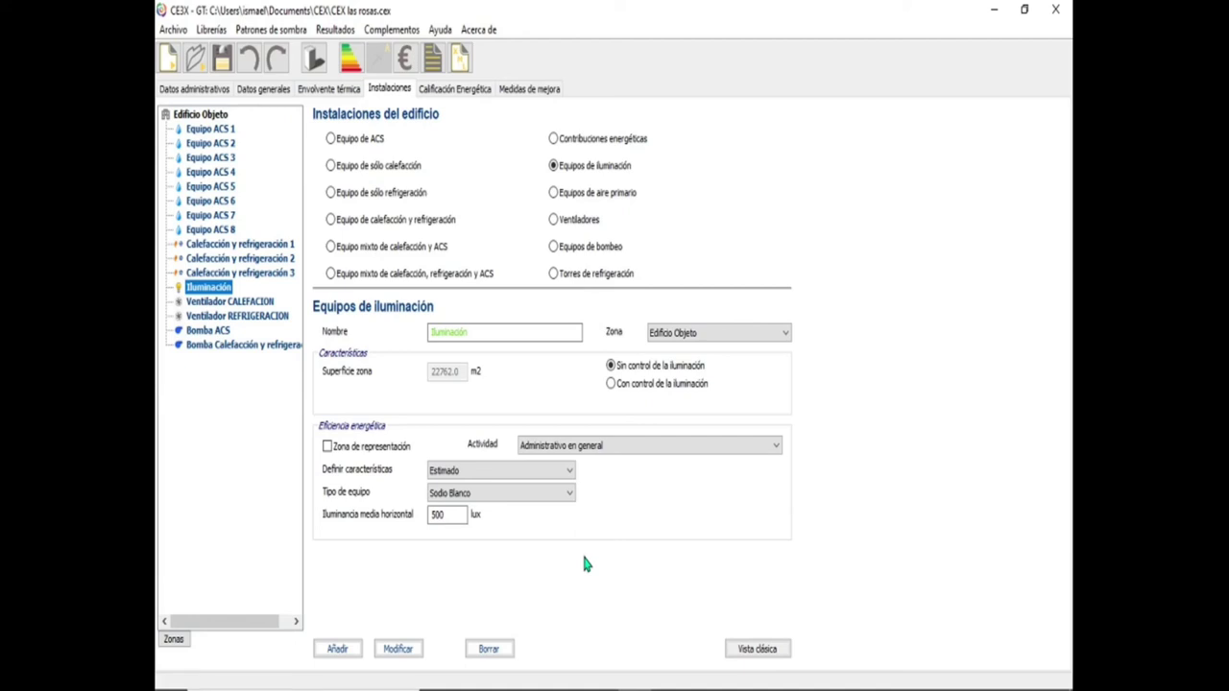
{"action": "mouse_move", "coordinate": [515, 499]}
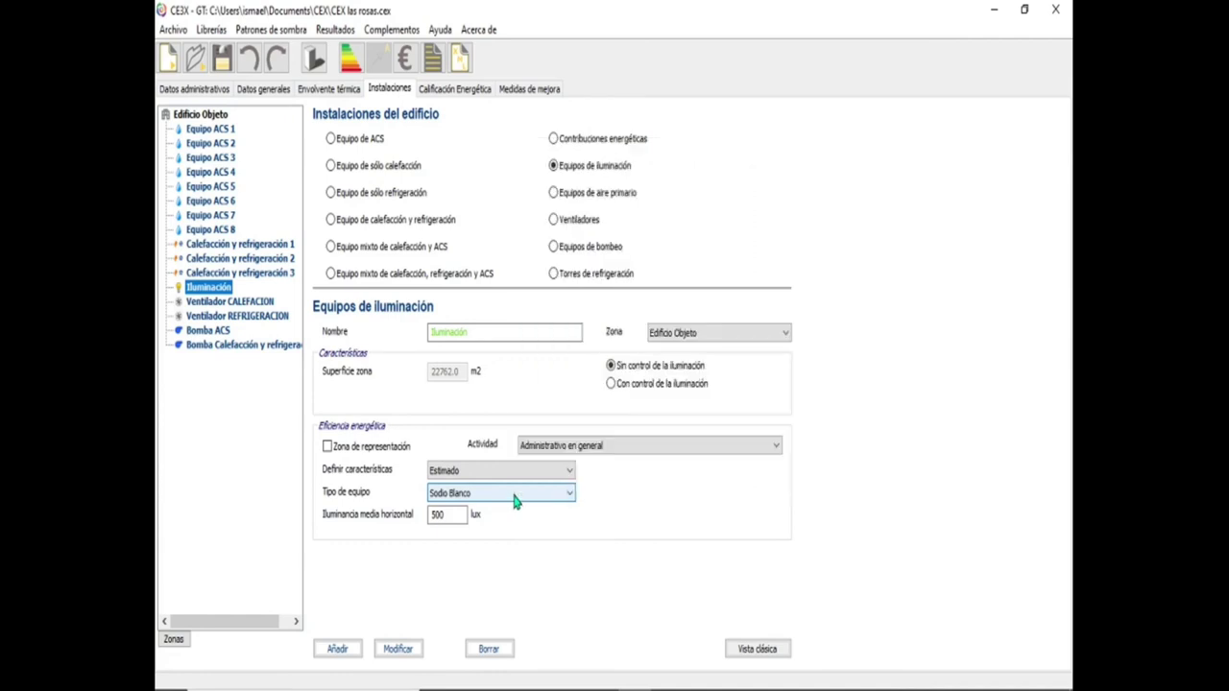
{"action": "left_click", "coordinate": [515, 499]}
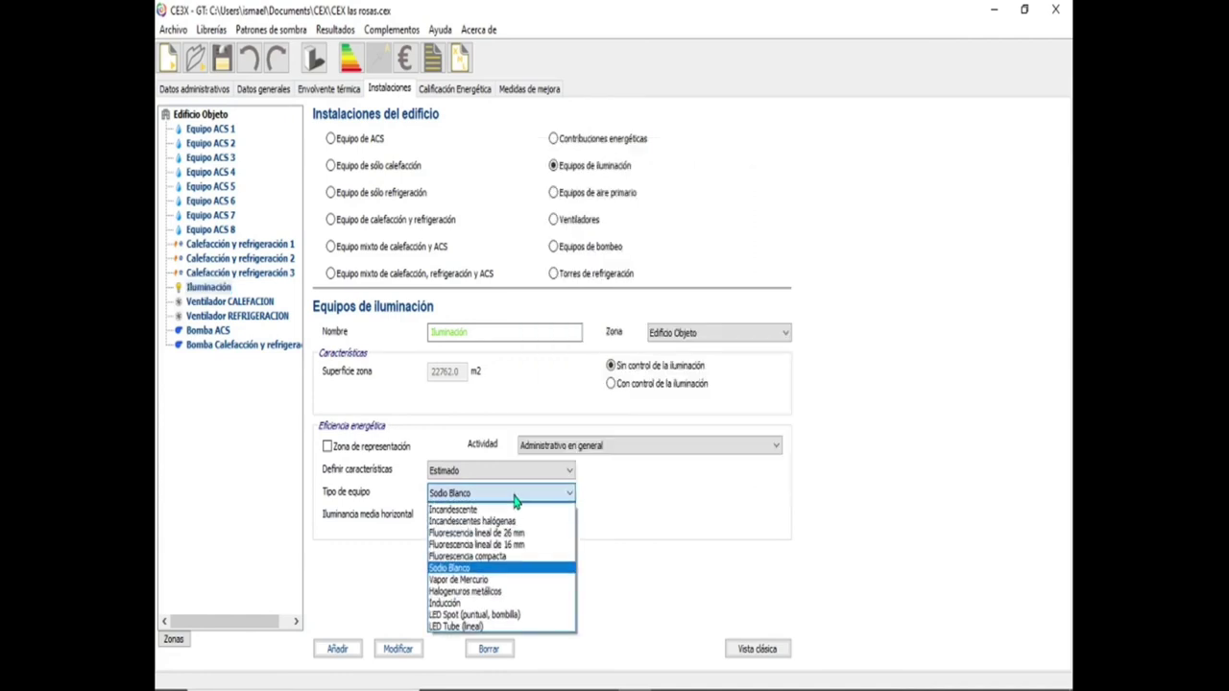
{"action": "left_click", "coordinate": [488, 556]}
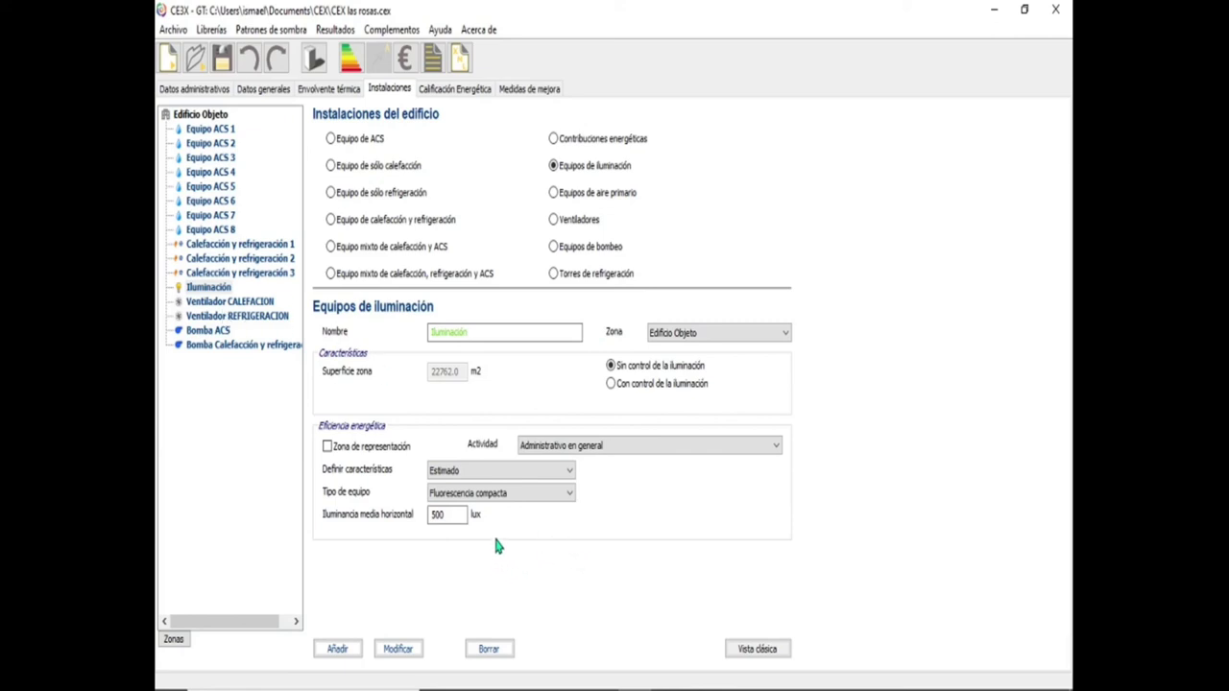
Review the service and annual energy consumption of the heating and cooling fans and of the two pumps.
{"action": "left_click", "coordinate": [213, 304]}
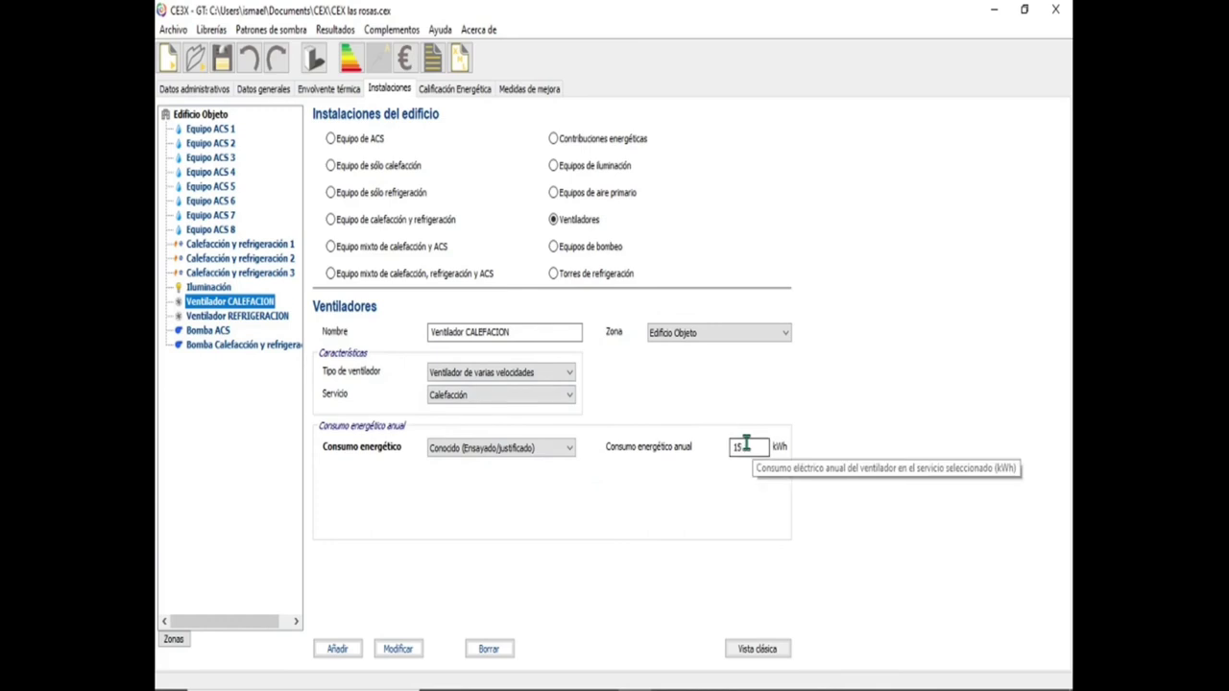
{"action": "key", "text": "Down"}
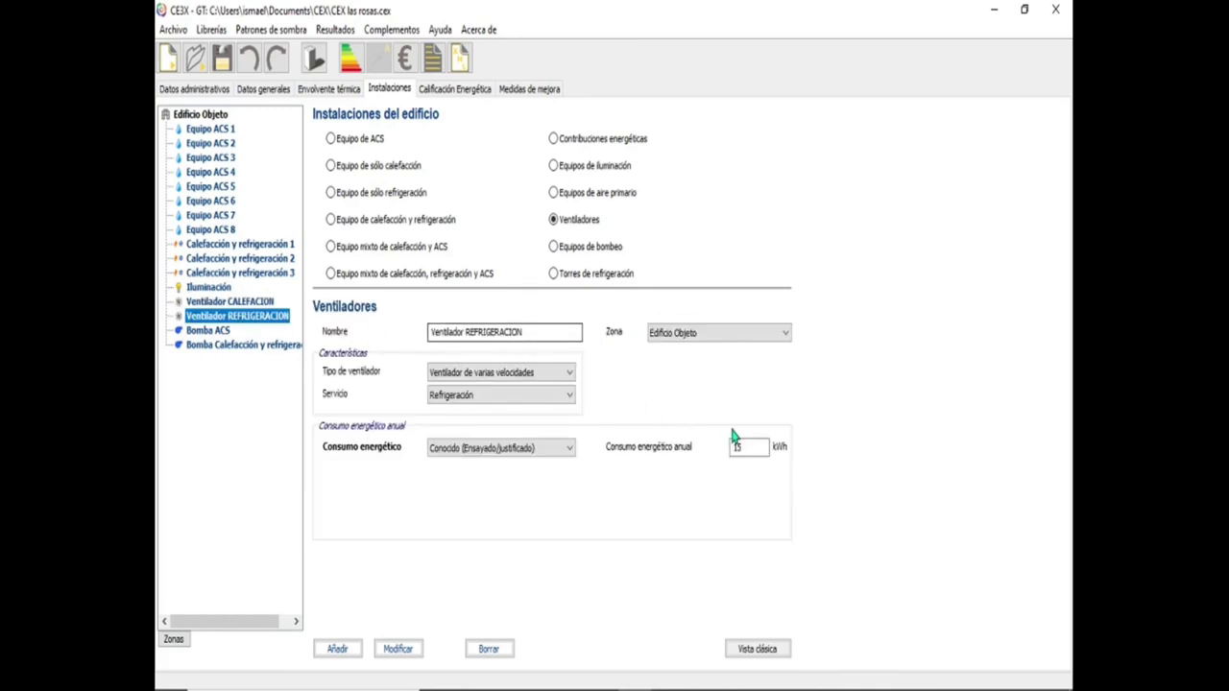
{"action": "key", "text": "Up"}
{"action": "left_click", "coordinate": [263, 322]}
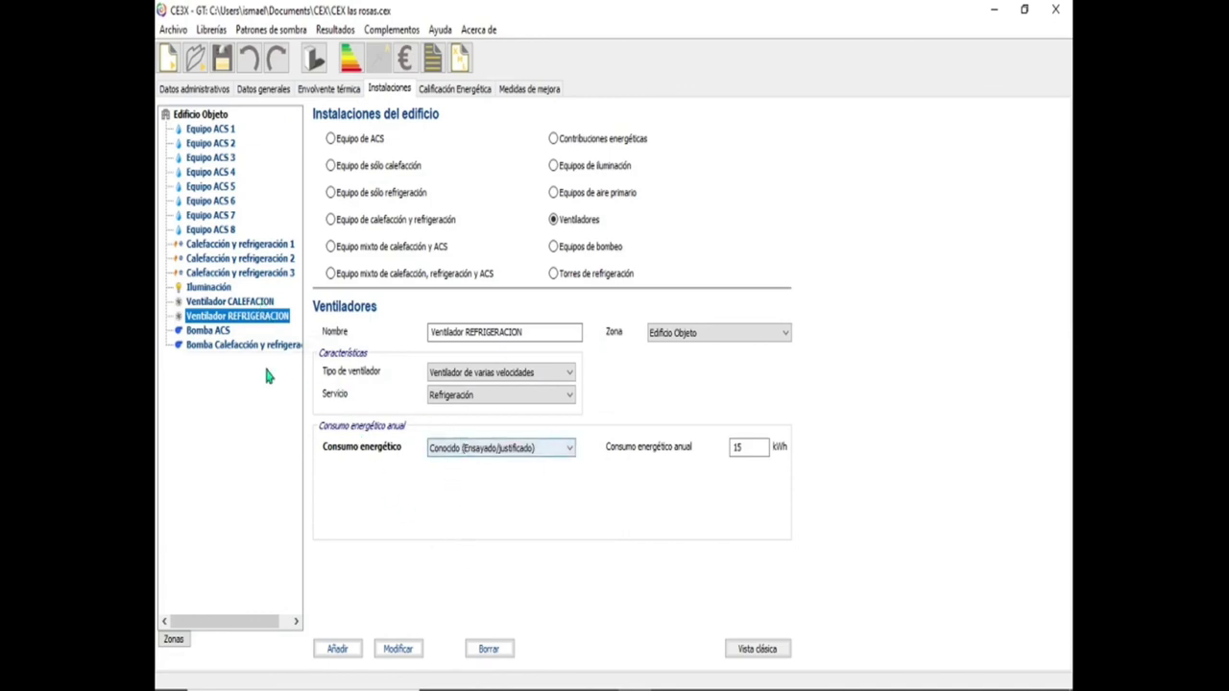
{"action": "left_click", "coordinate": [226, 333]}
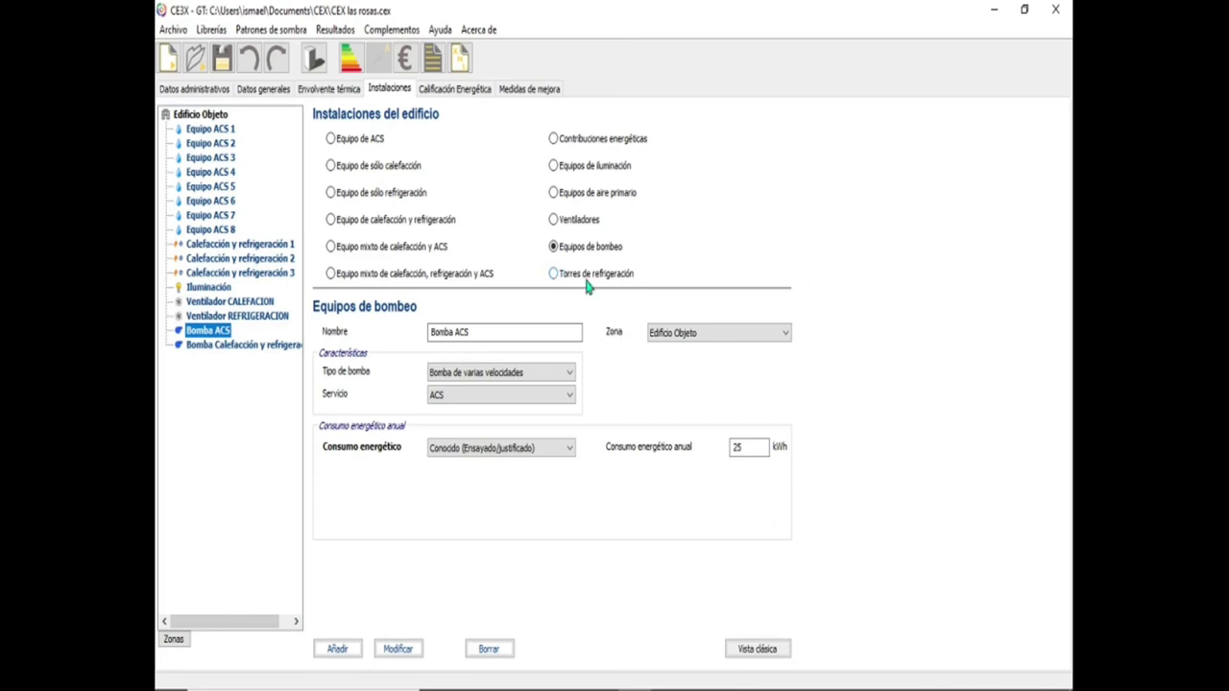
{"action": "left_click", "coordinate": [251, 346]}
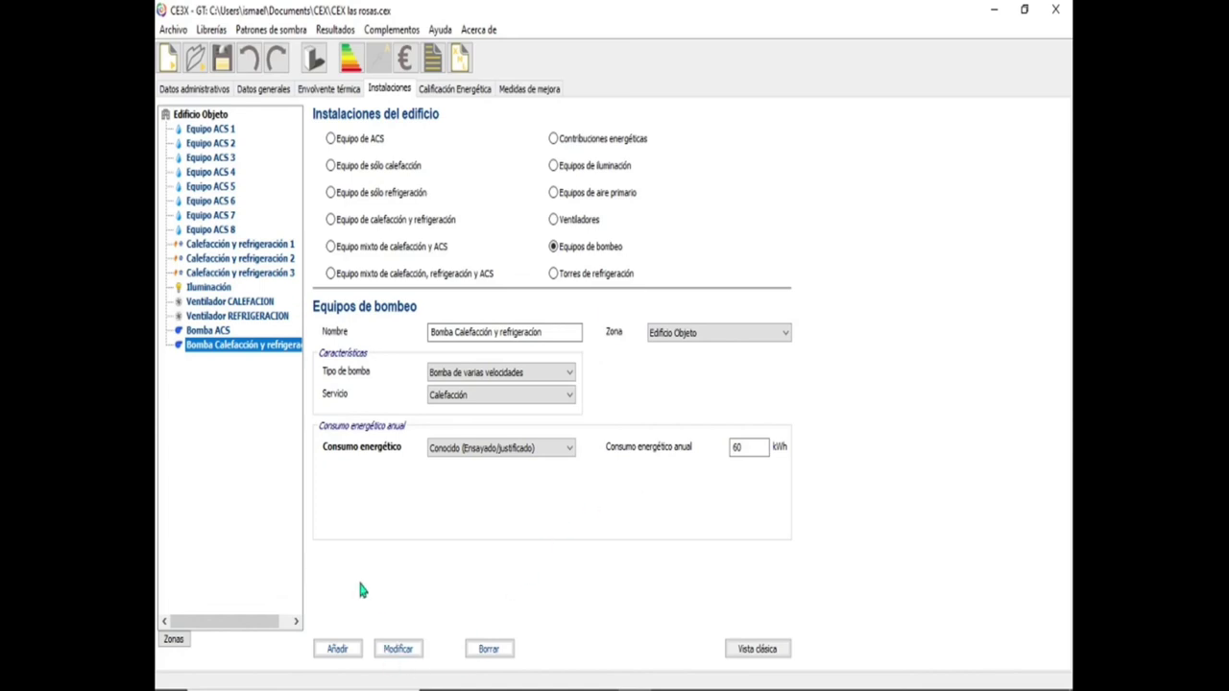
Examine the building's energy rating and compare the emissions and savings of the defined improvement measure sets.
{"action": "left_click", "coordinate": [455, 88]}
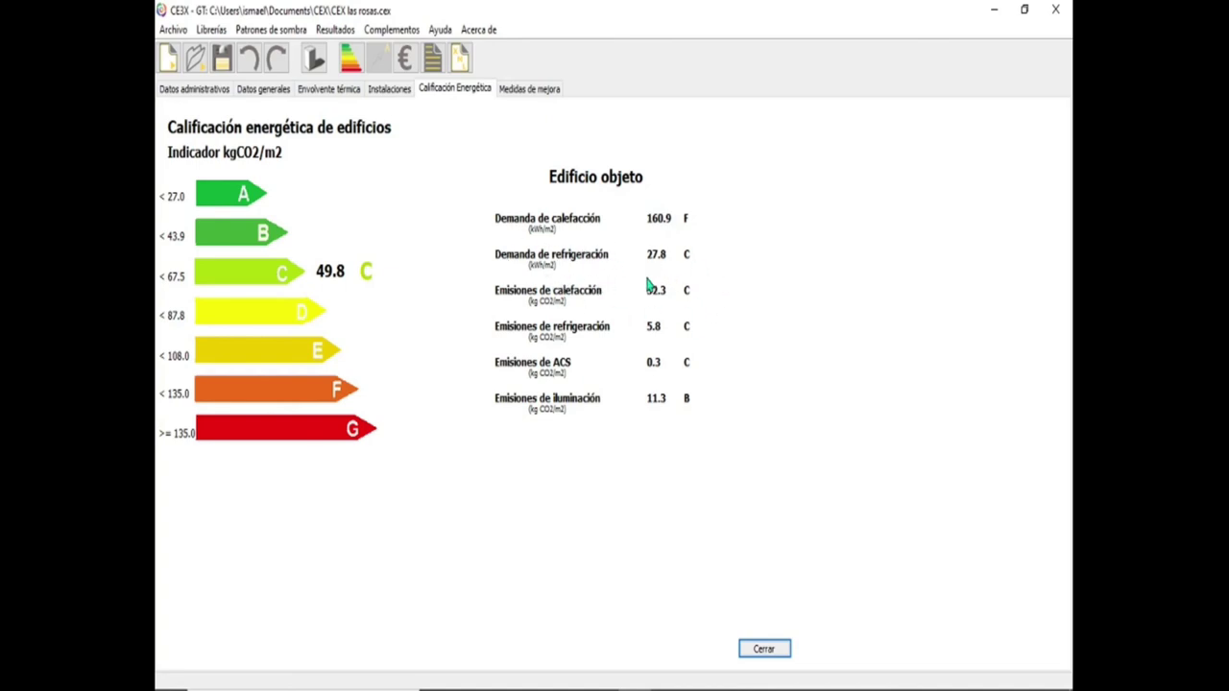
{"action": "left_click", "coordinate": [536, 89]}
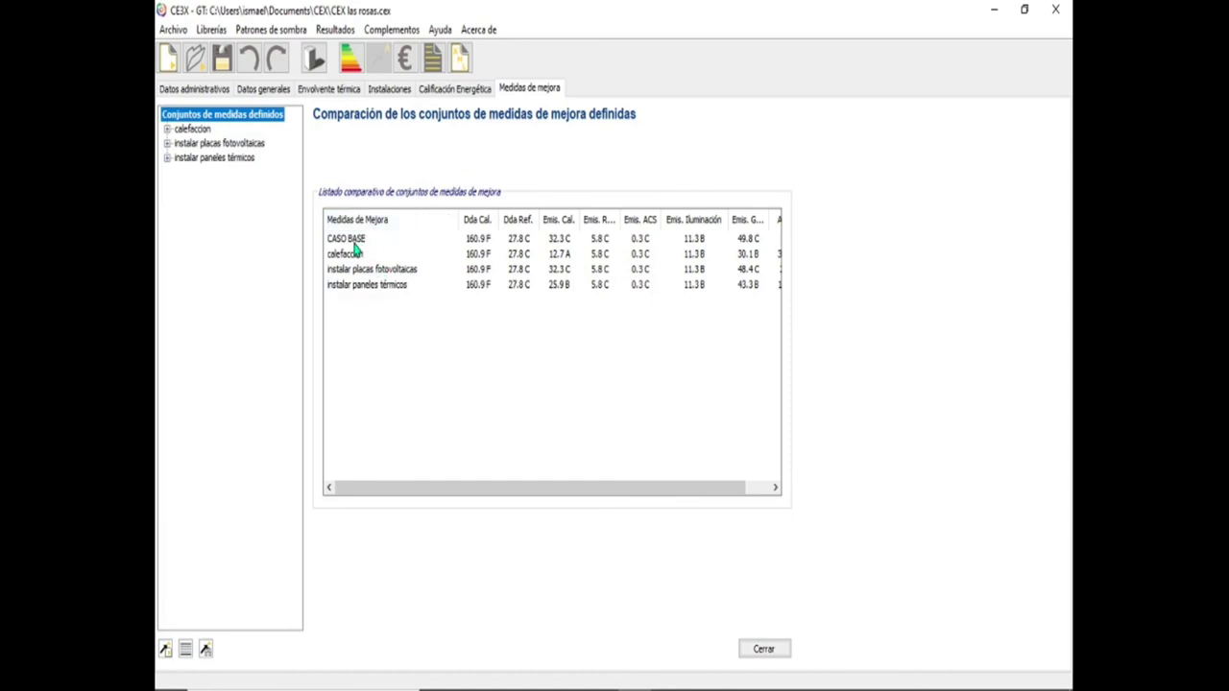
{"action": "left_click_drag", "start_coordinate": [428, 493], "coordinate": [448, 496]}
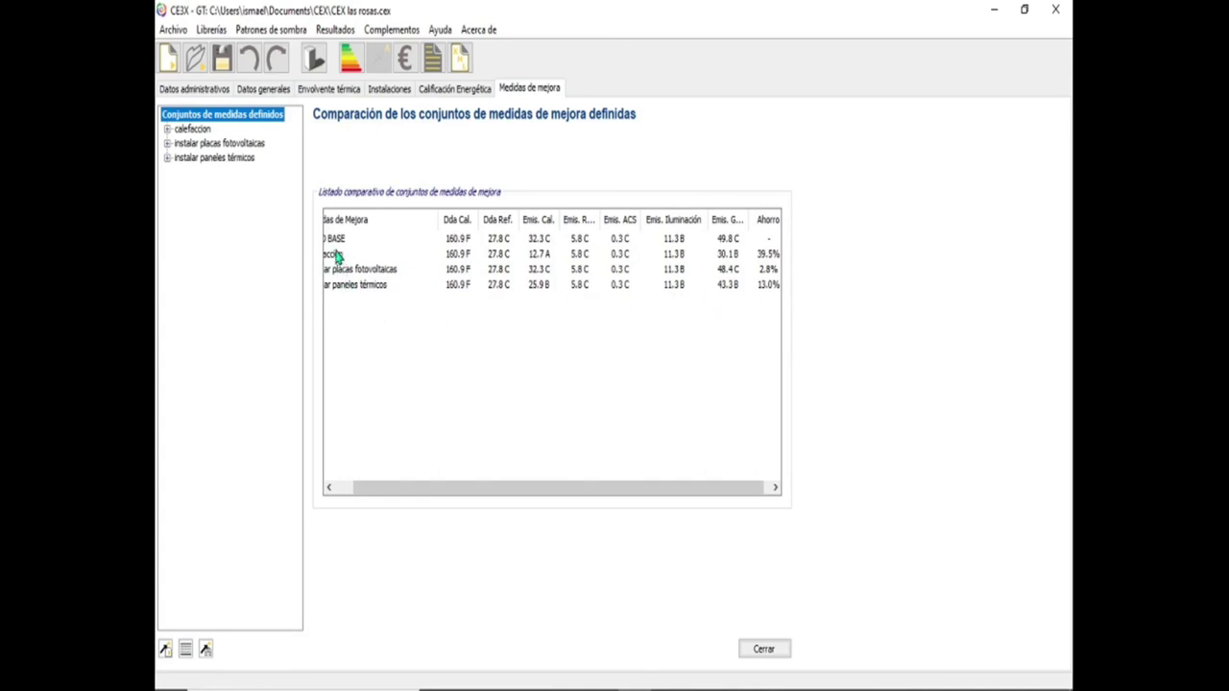
Examine the results of the calefaccion, instalar placas fotovoltaicas and instalar paneles térmicos measure sets.
{"action": "left_click", "coordinate": [188, 128]}
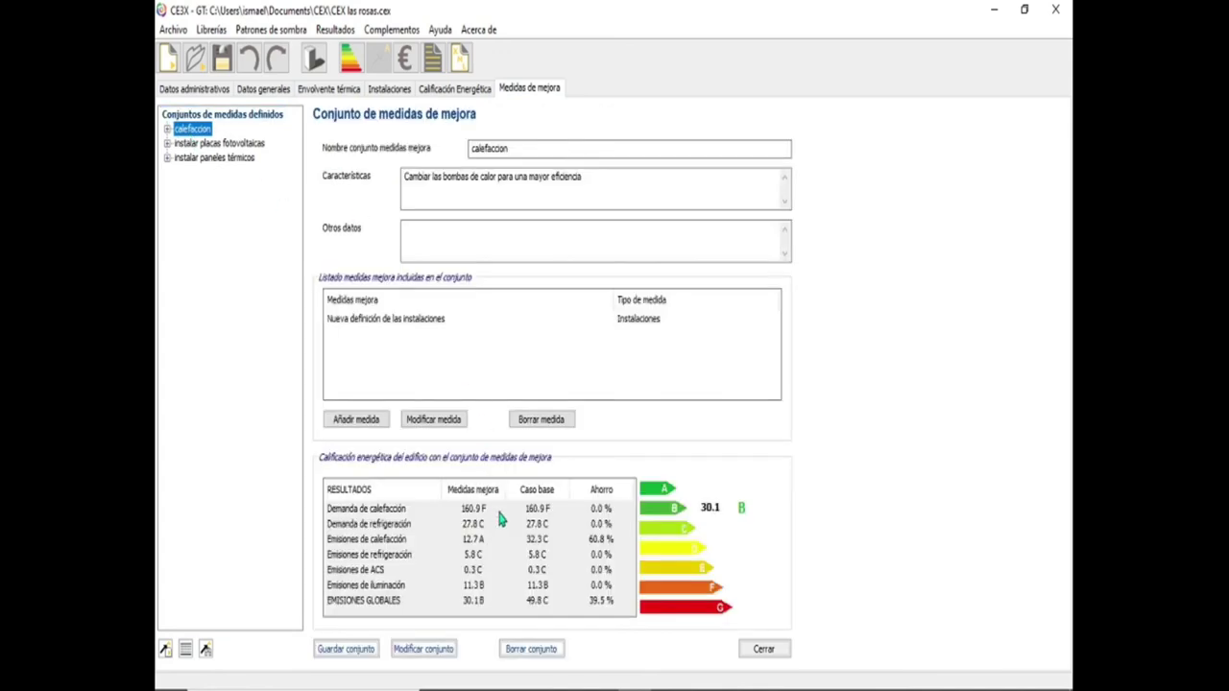
{"action": "left_click", "coordinate": [228, 144]}
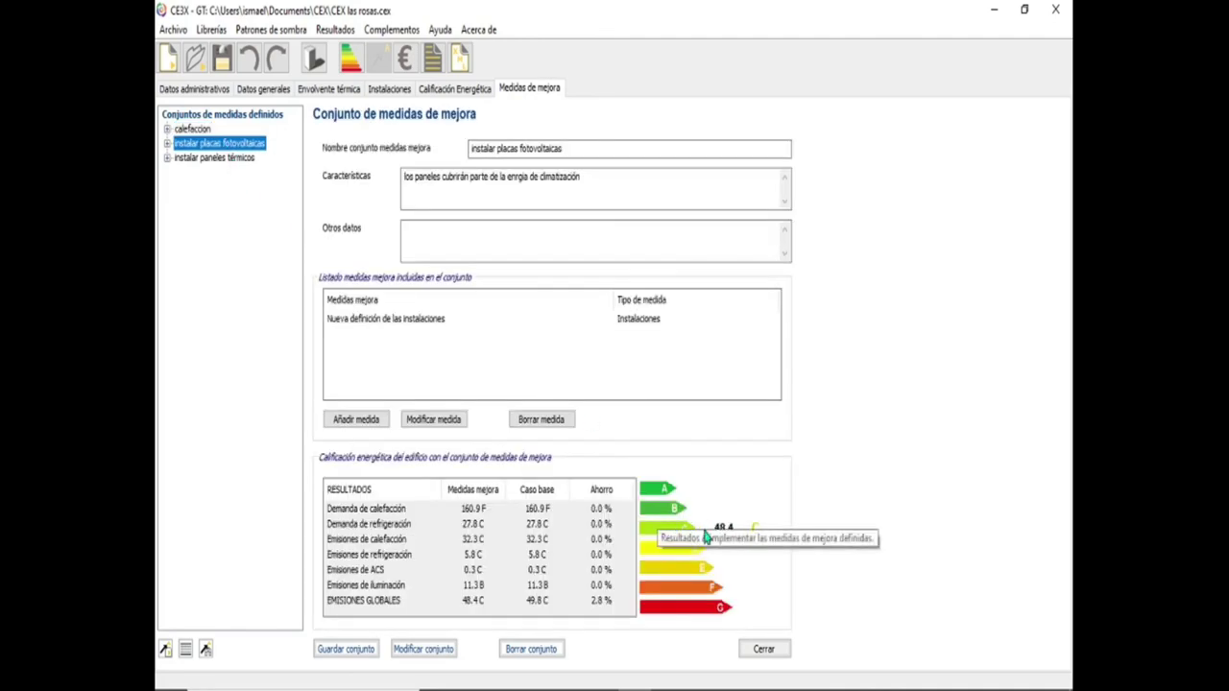
{"action": "left_click", "coordinate": [218, 158]}
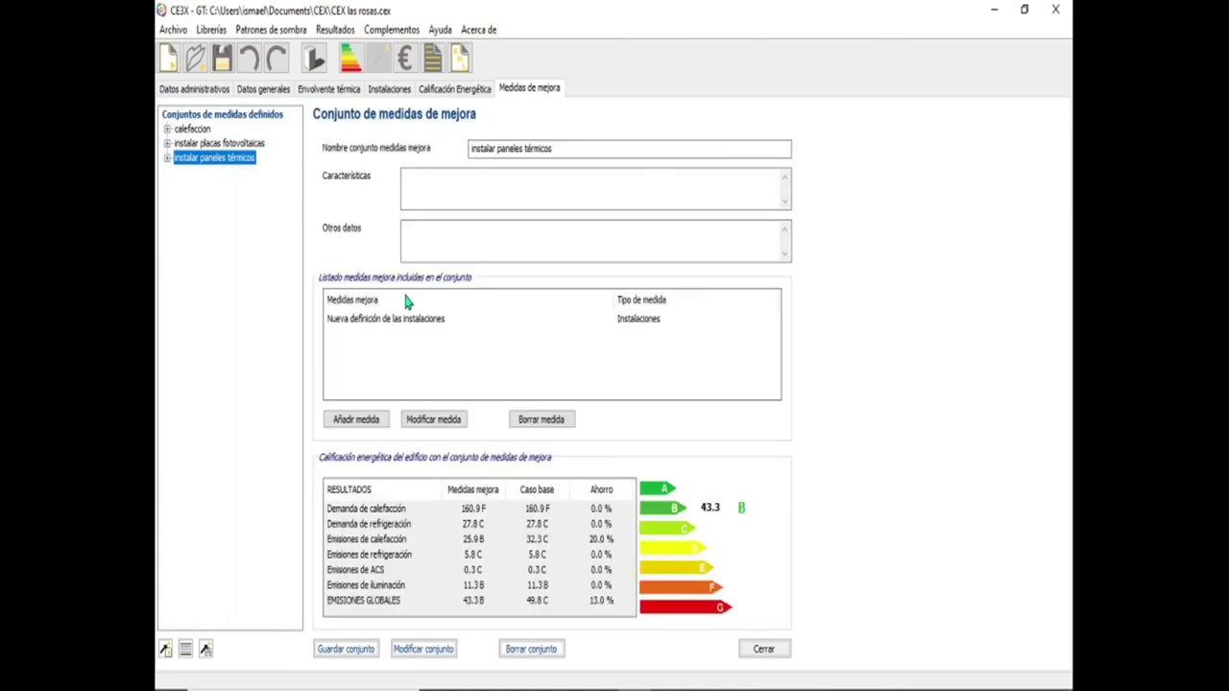